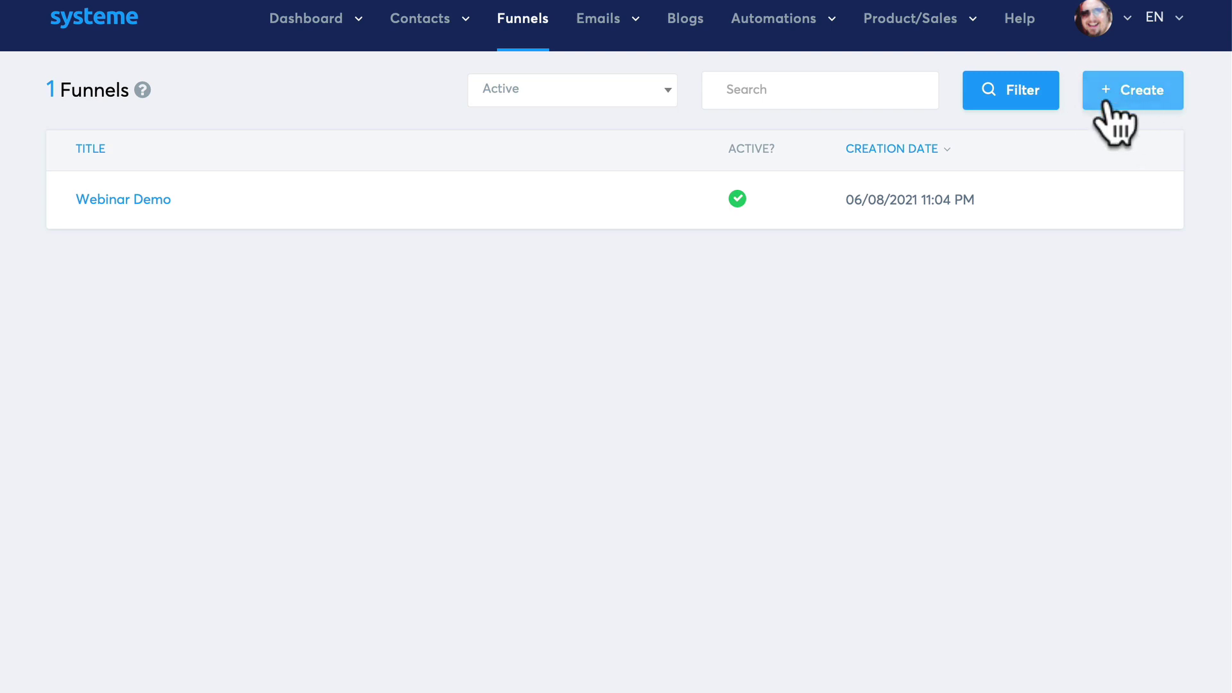
# Create a new funnel named "Passive Income Webinar" of the type "Run an evergreen webinar"
pyautogui.click(1134, 93)
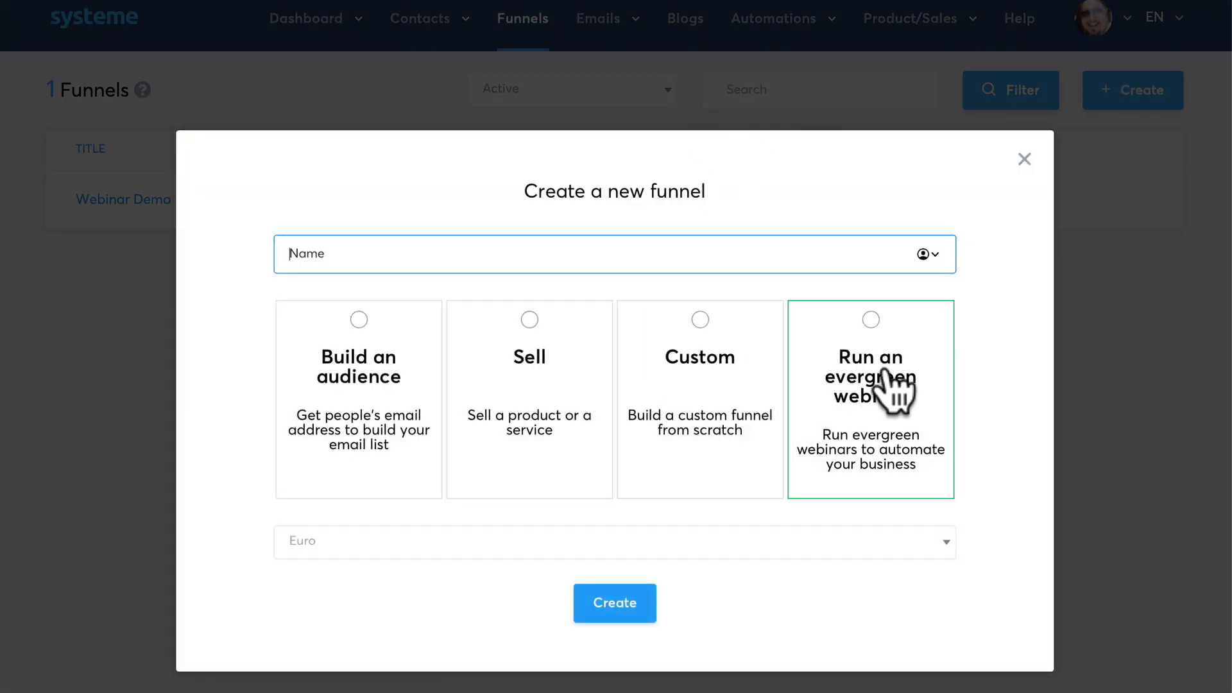
pyautogui.click(870, 319)
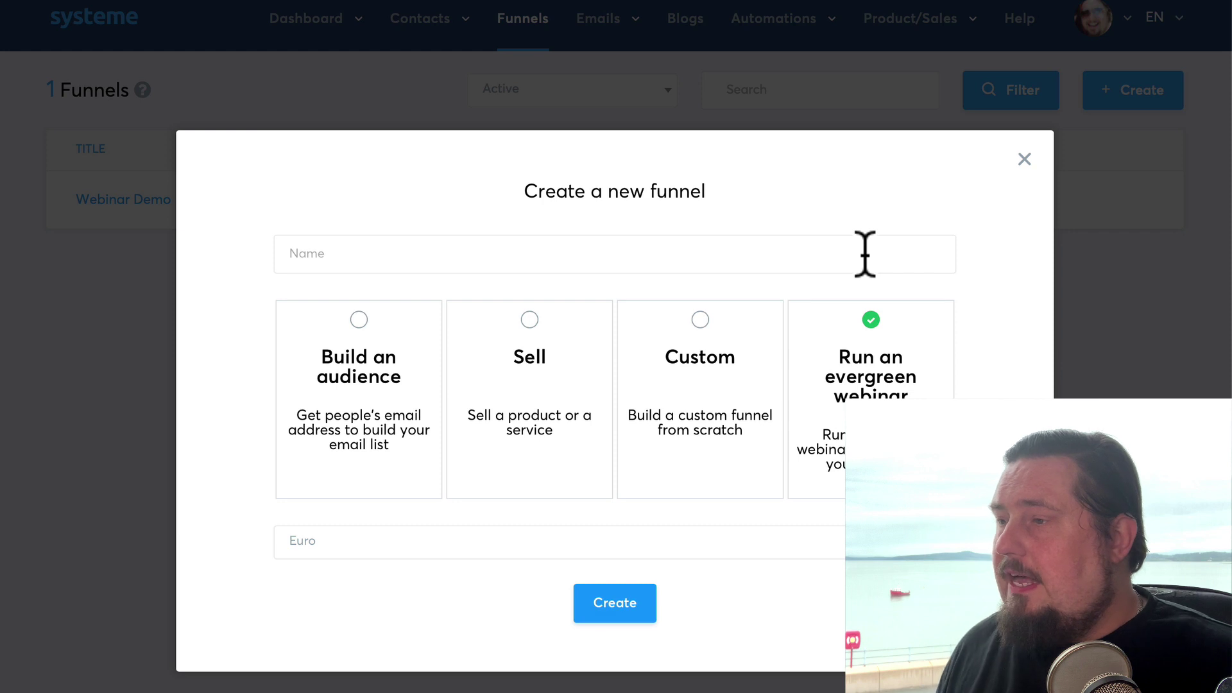
pyautogui.click(643, 261)
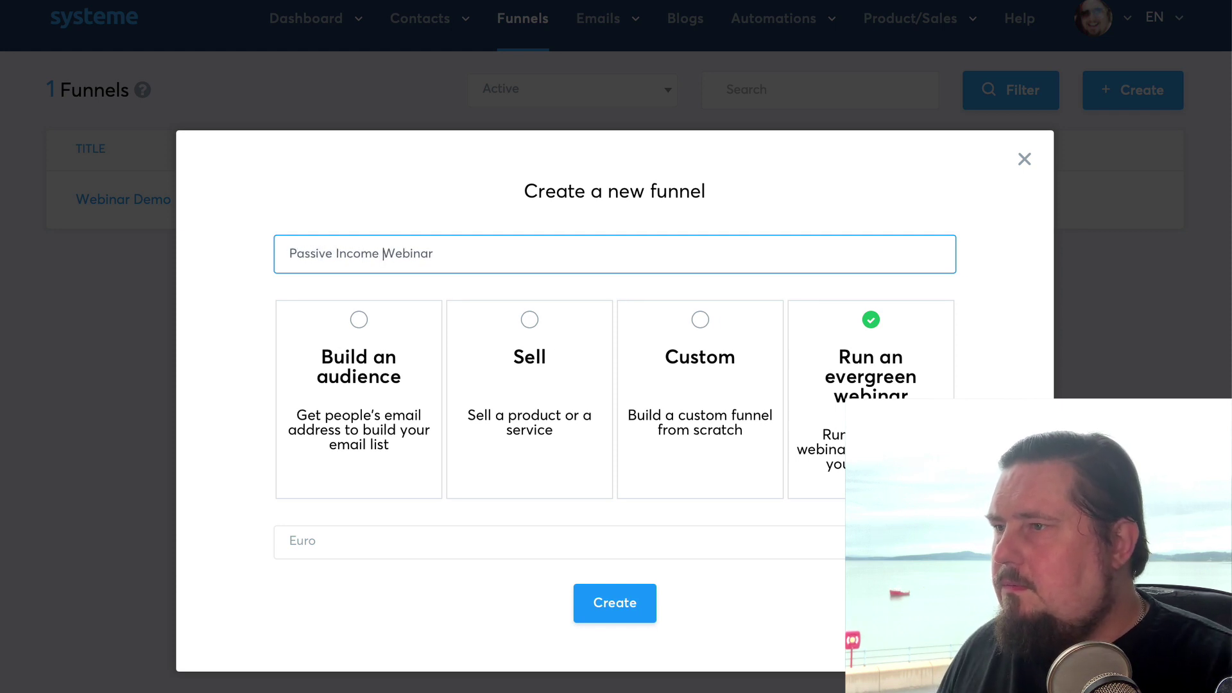
pyautogui.click(614, 603)
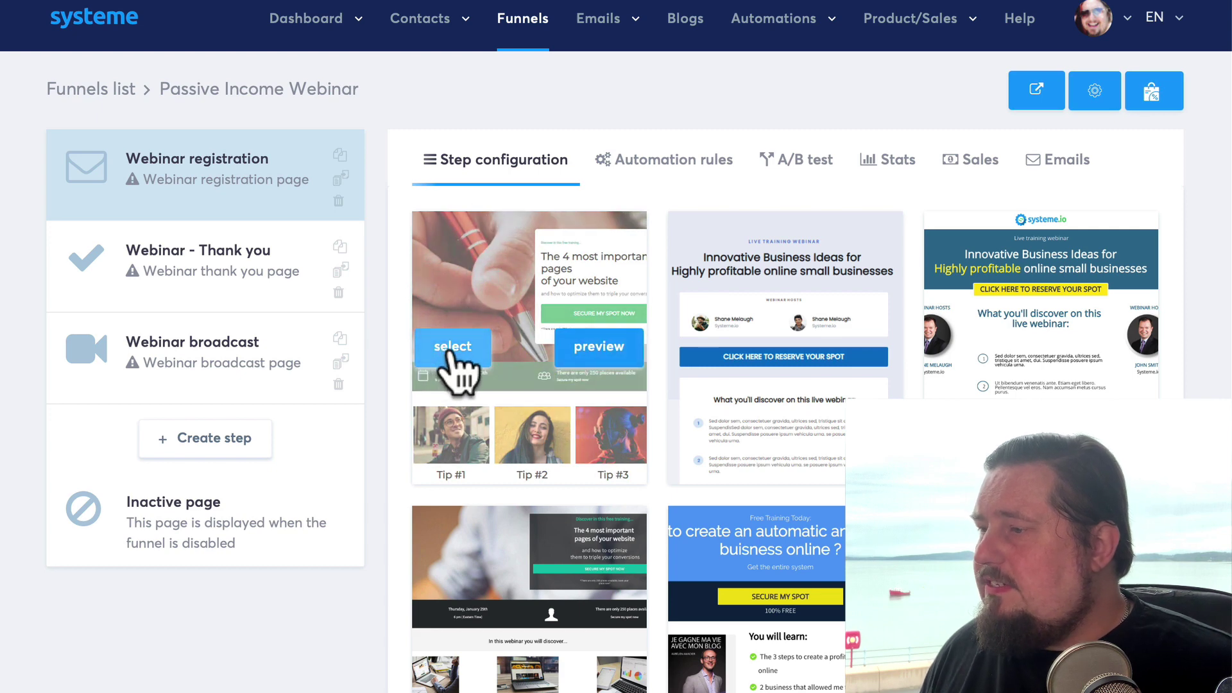
# Apply the template showing a hand writing with a red pen to the Webinar registration step
pyautogui.click(452, 349)
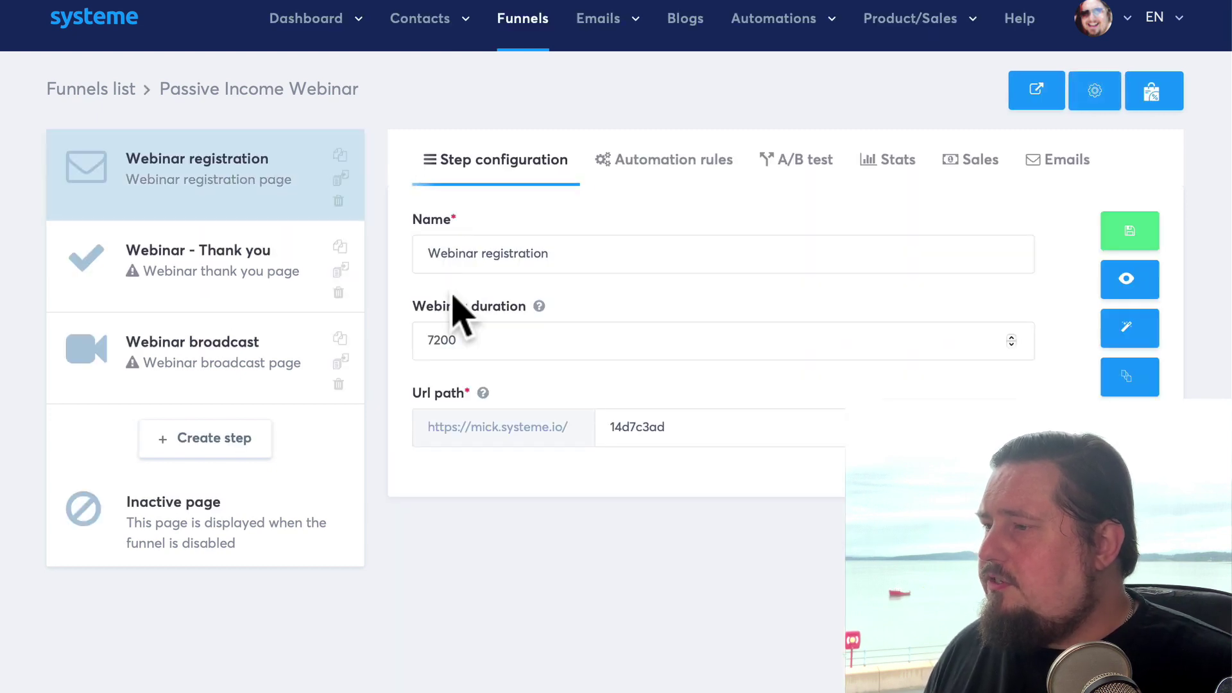
pyautogui.moveTo(568, 253); pyautogui.dragTo(419, 248)
pyautogui.click(565, 257)
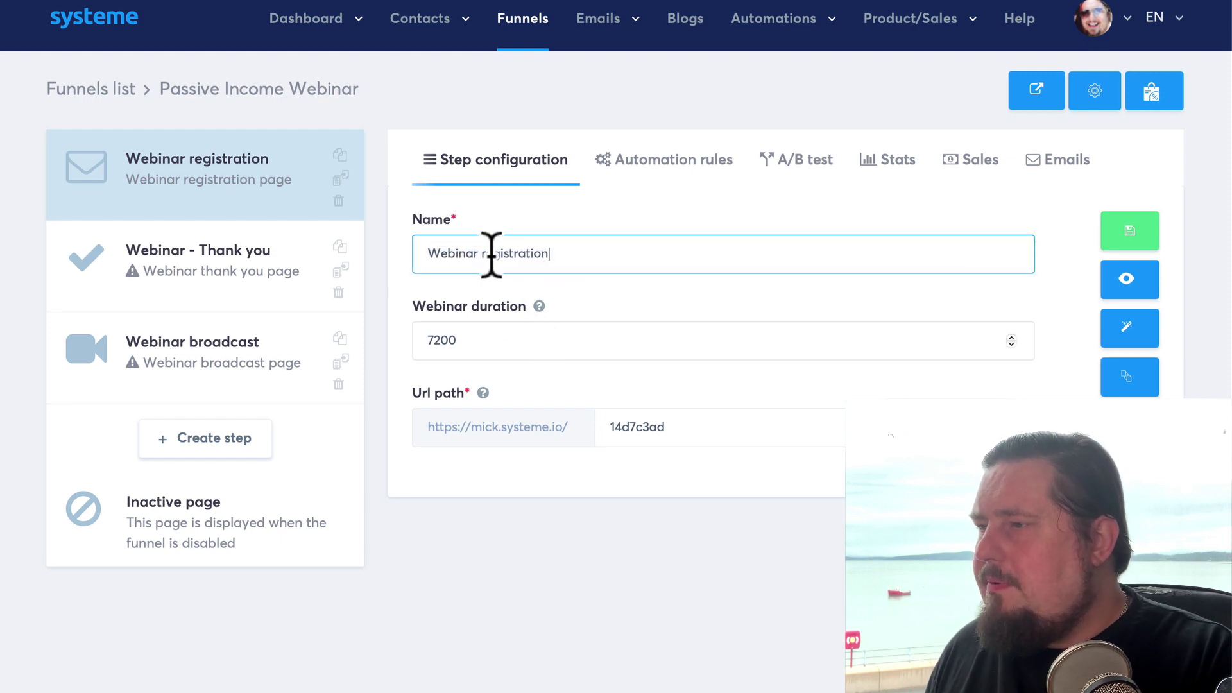
pyautogui.click(574, 253)
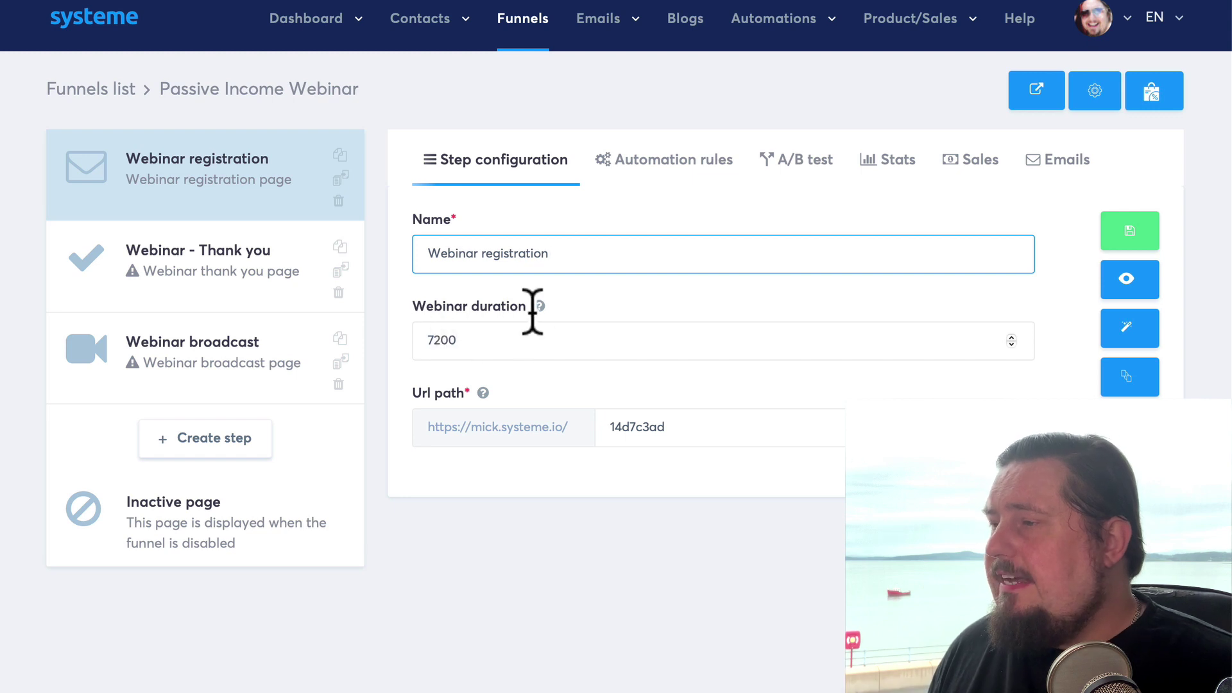
# Read the help text for the registration step's webinar duration setting
pyautogui.moveTo(538, 307)
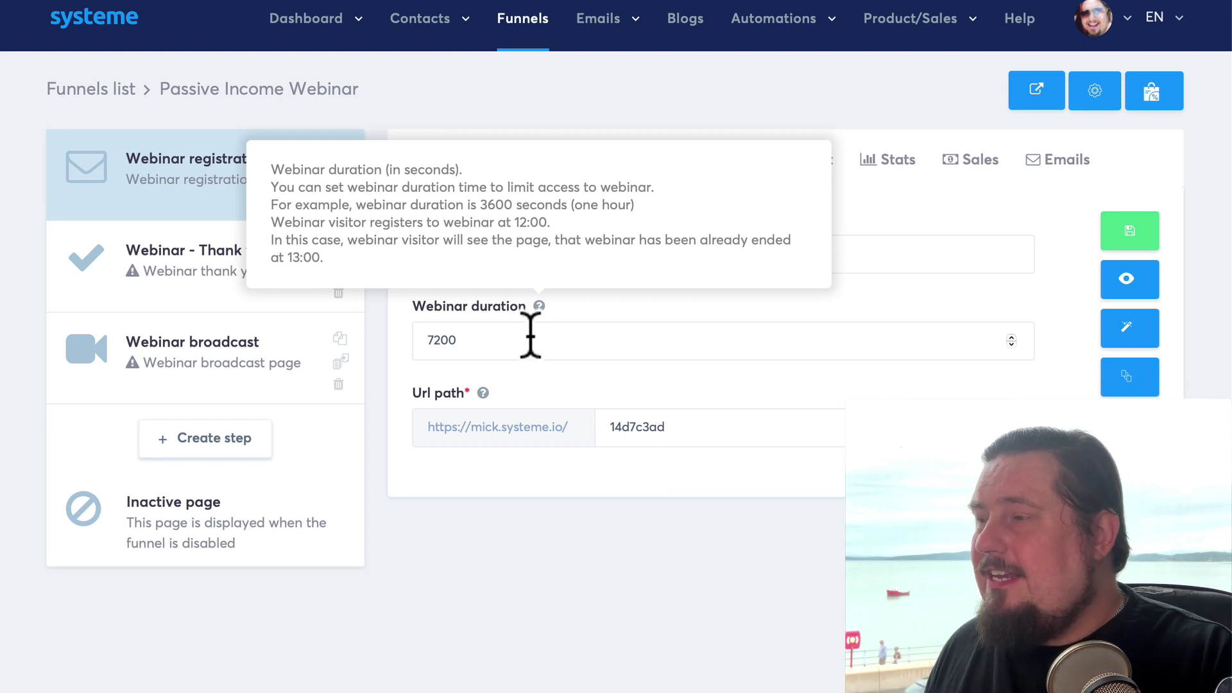
pyautogui.click(528, 336)
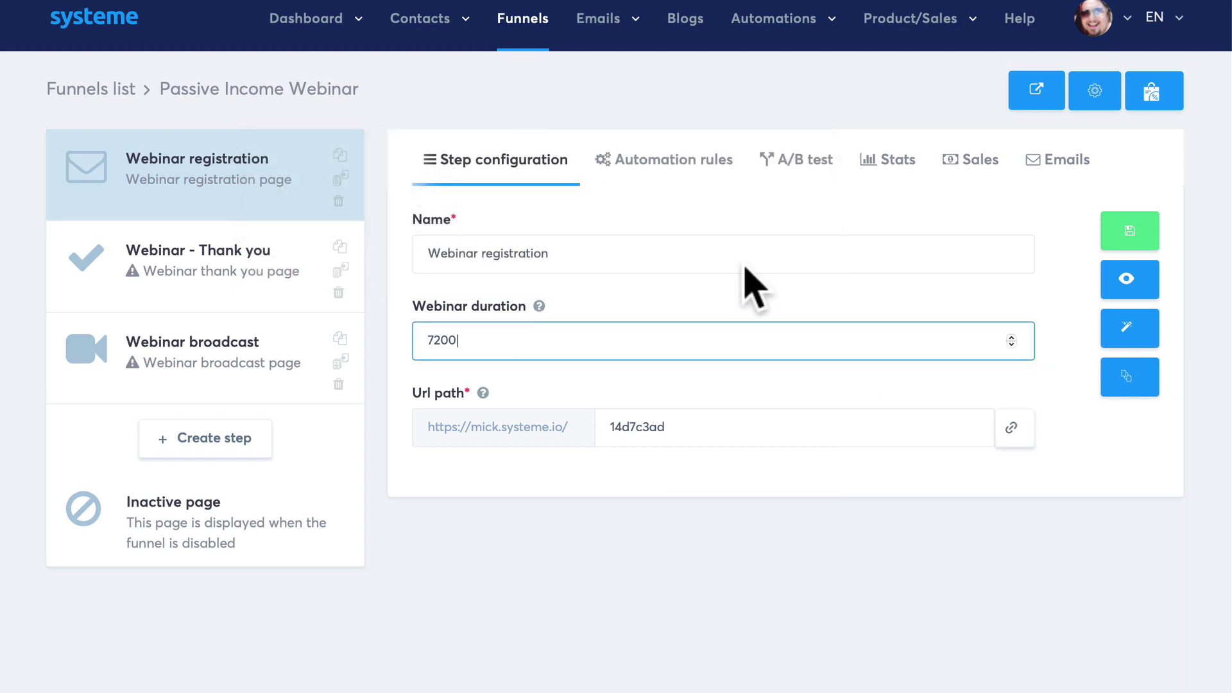
pyautogui.click(538, 306)
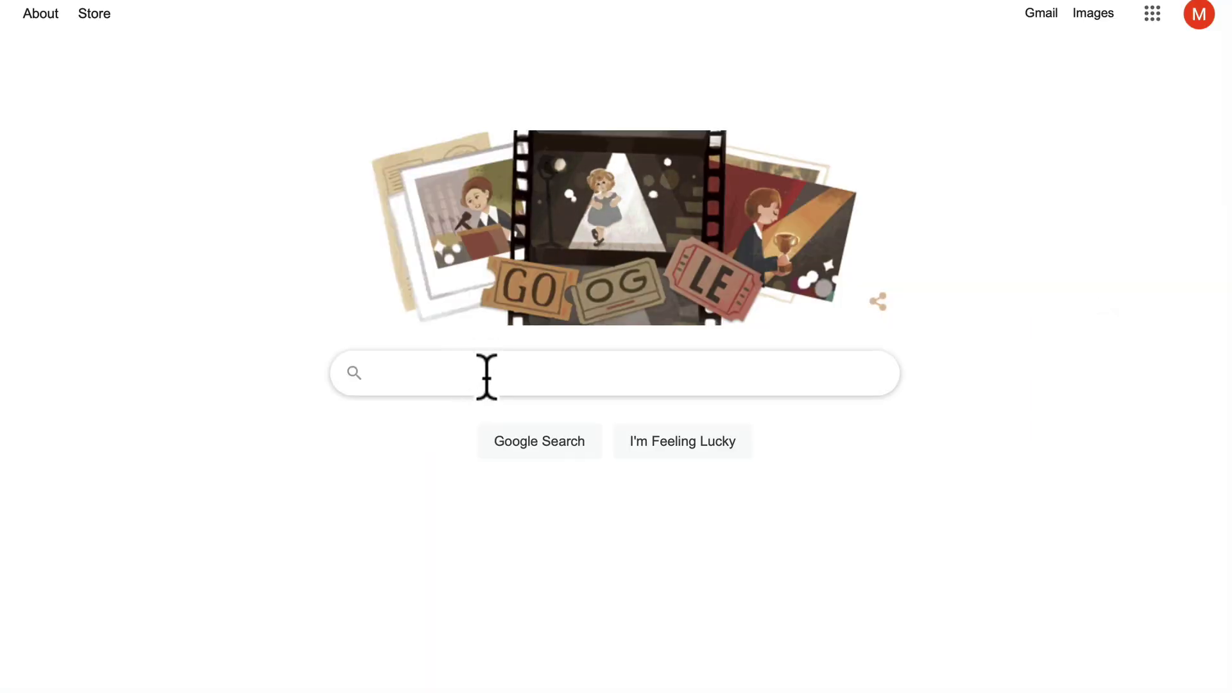
# Search Google for "seconds to minutes" to find a time converter
pyautogui.write('seco')
pyautogui.write('nds ')
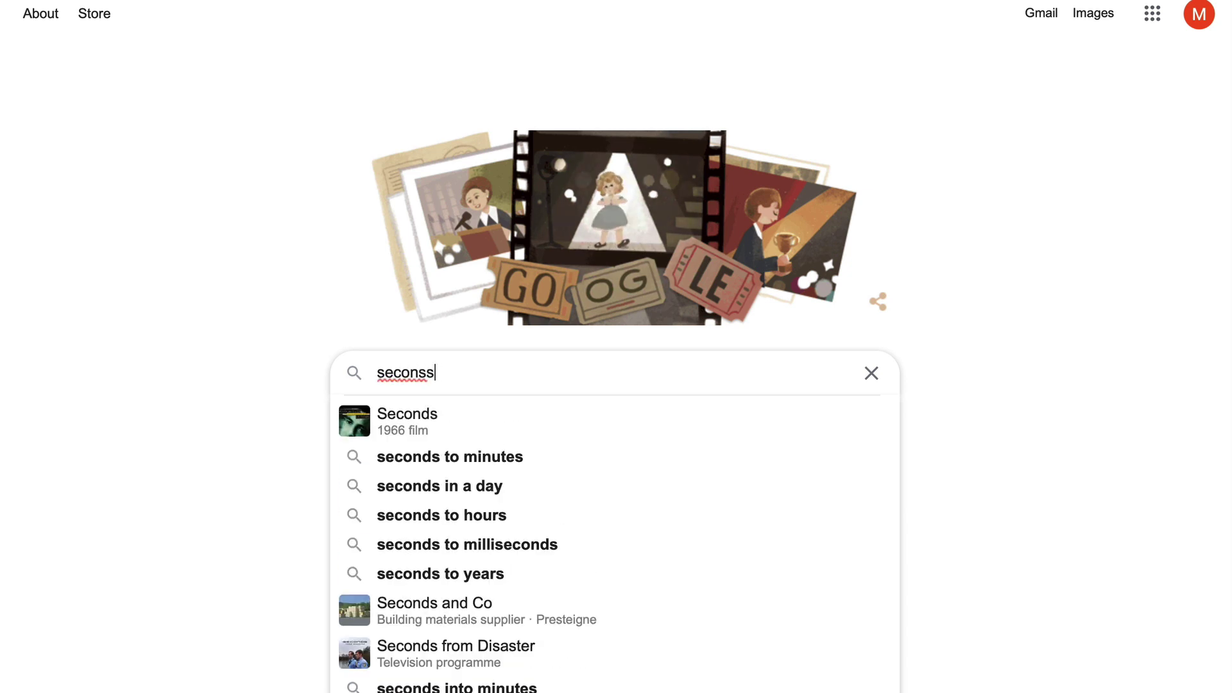
pyautogui.write('to')
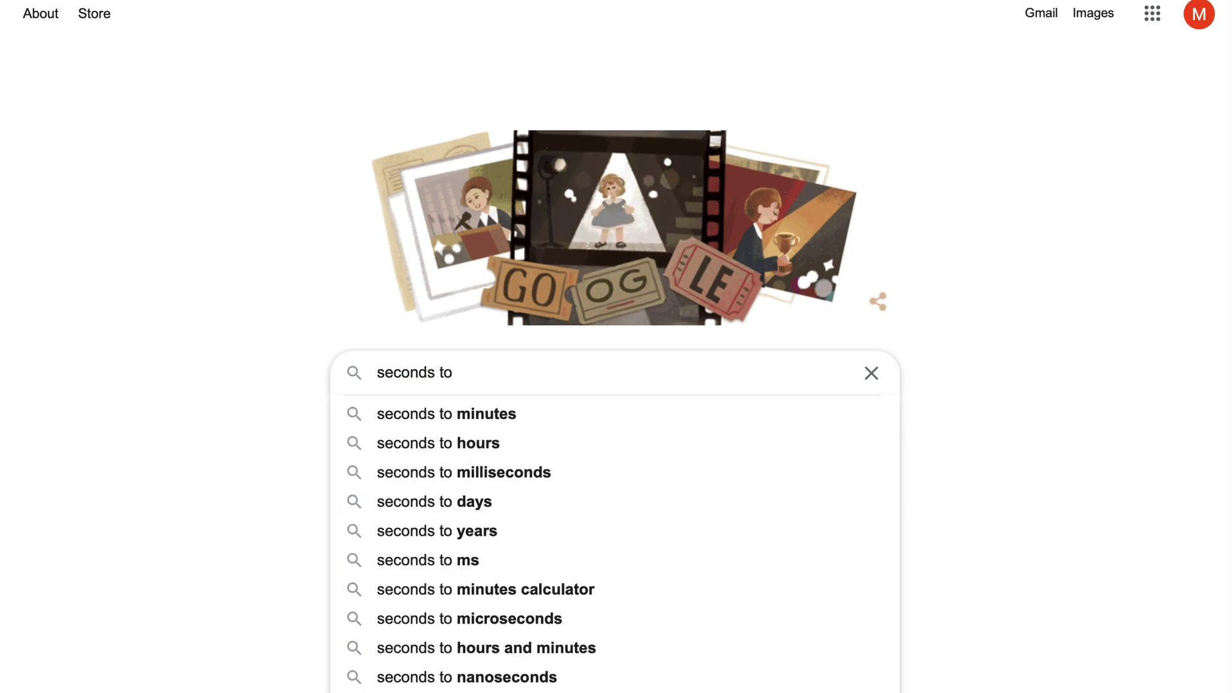
pyautogui.press('Down')
pyautogui.press('Return')
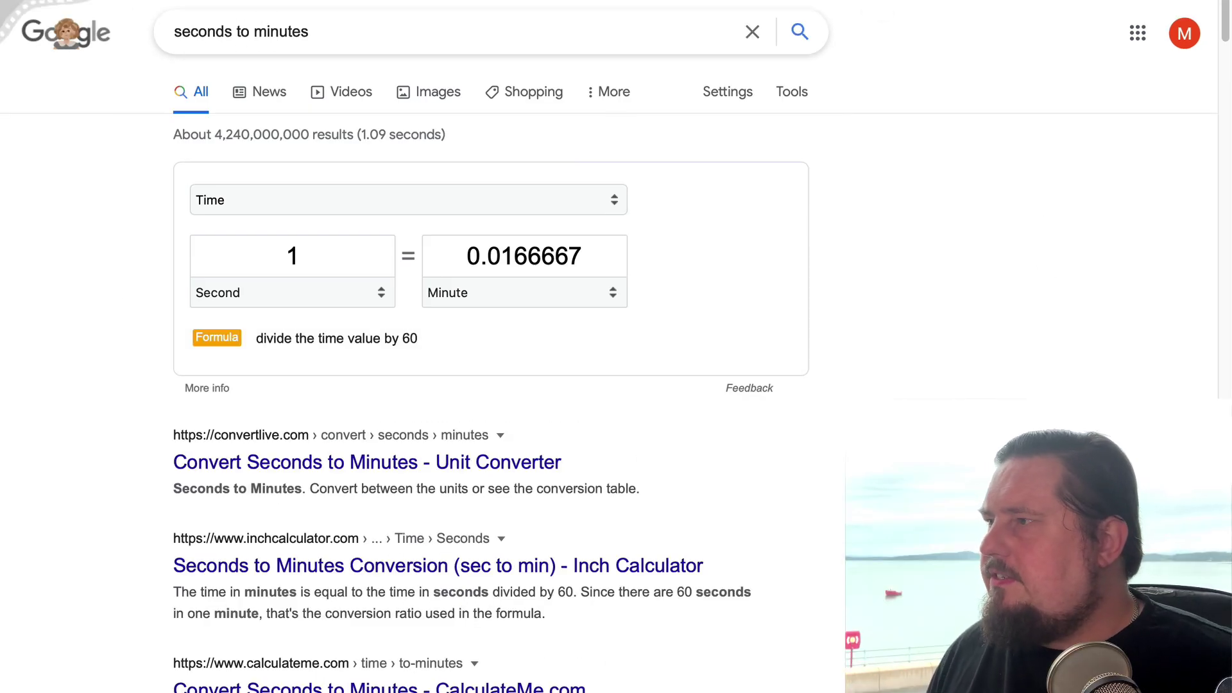
# Check the webinar duration by converting 7200 seconds to minutes in Google's unit converter, and return to the systeme funnel
pyautogui.click(975, 8)
pyautogui.click(637, 5)
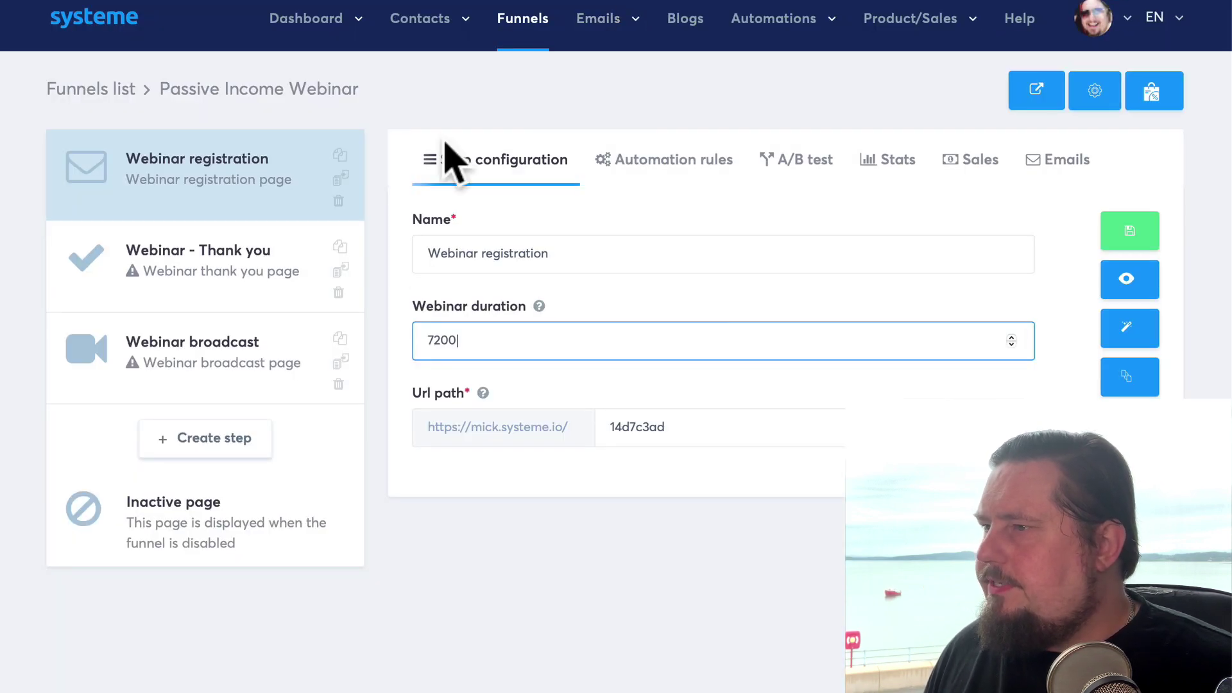
pyautogui.press('BackSpace')
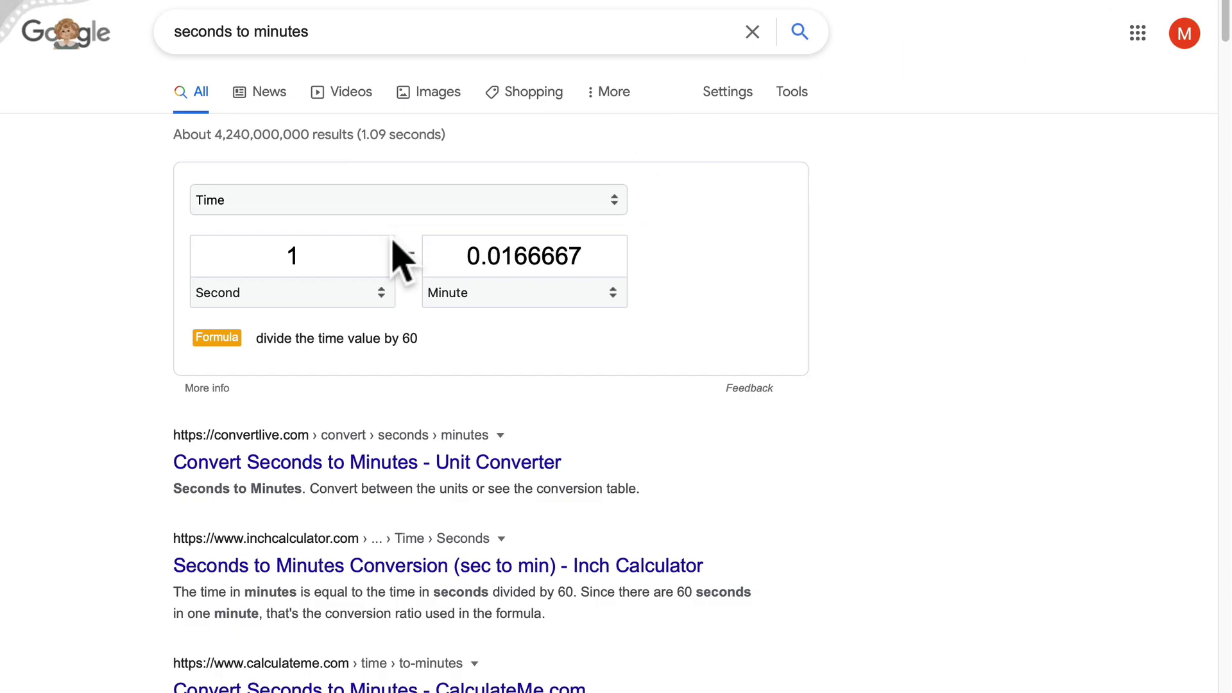
pyautogui.click(393, 258)
pyautogui.write('7200')
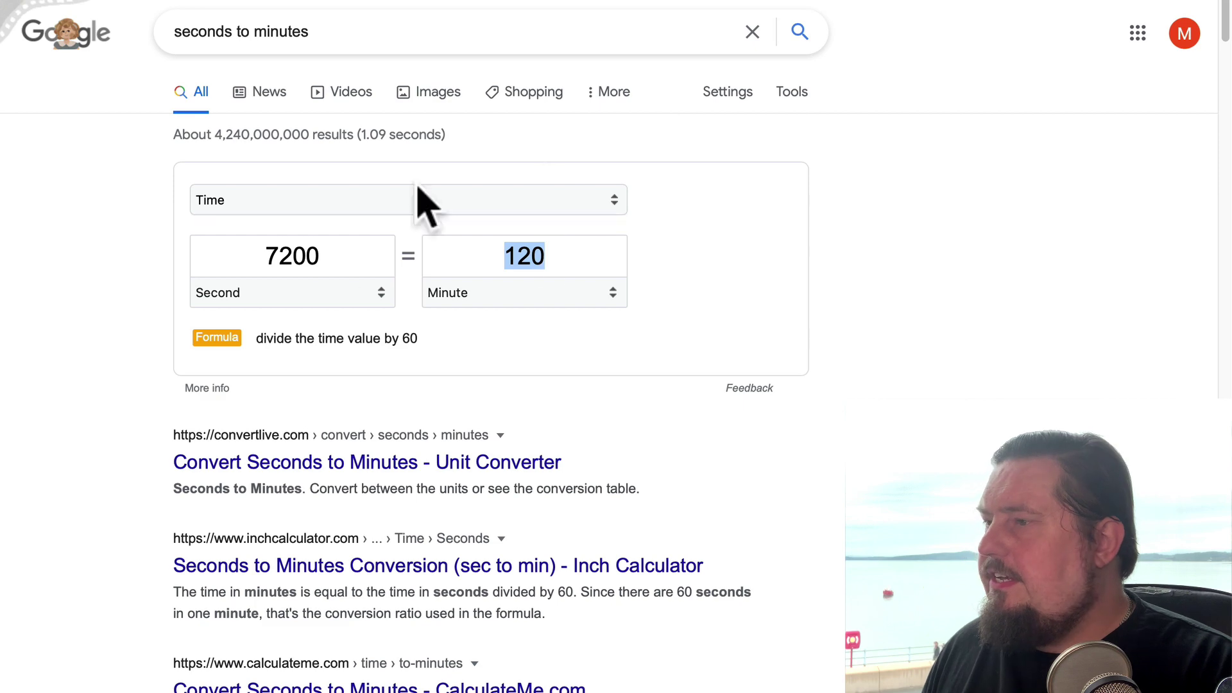
pyautogui.click(830, 2)
pyautogui.click(947, 2)
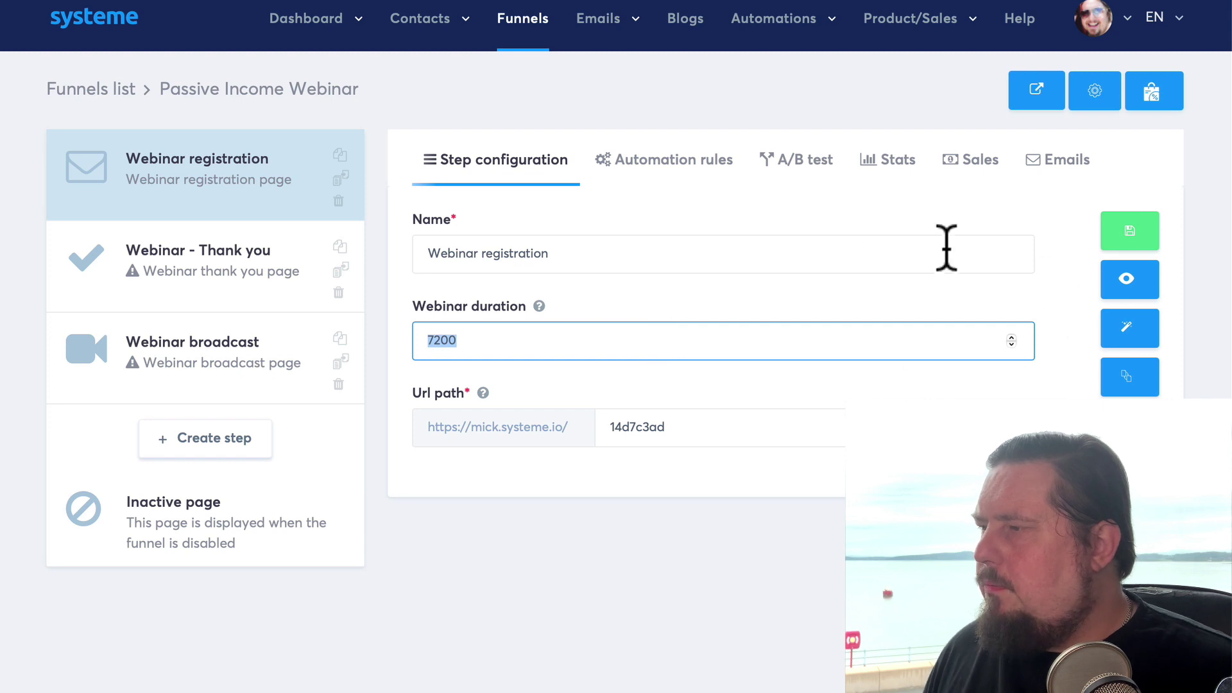
# Open the webinar registration page in the page editor and examine its layout at full width and the available elements
pyautogui.click(1130, 346)
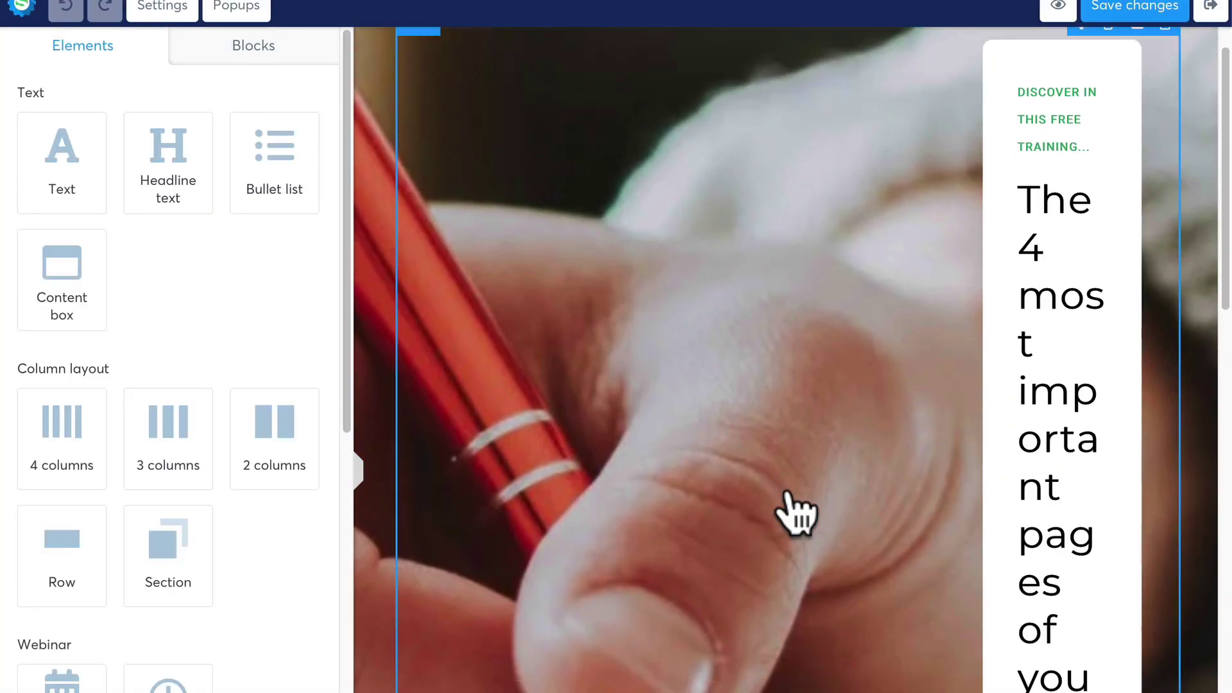
pyautogui.scroll(-10, 1042, 433)
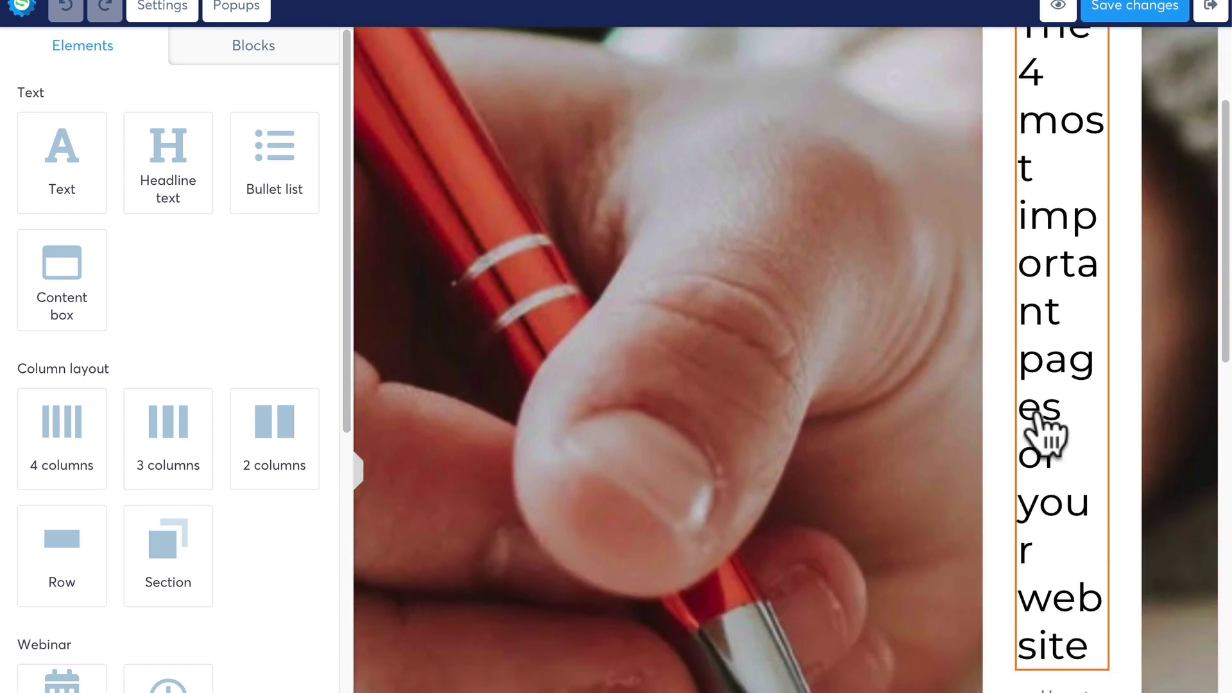
pyautogui.scroll(5, 1042, 436)
pyautogui.scroll(6, 1046, 433)
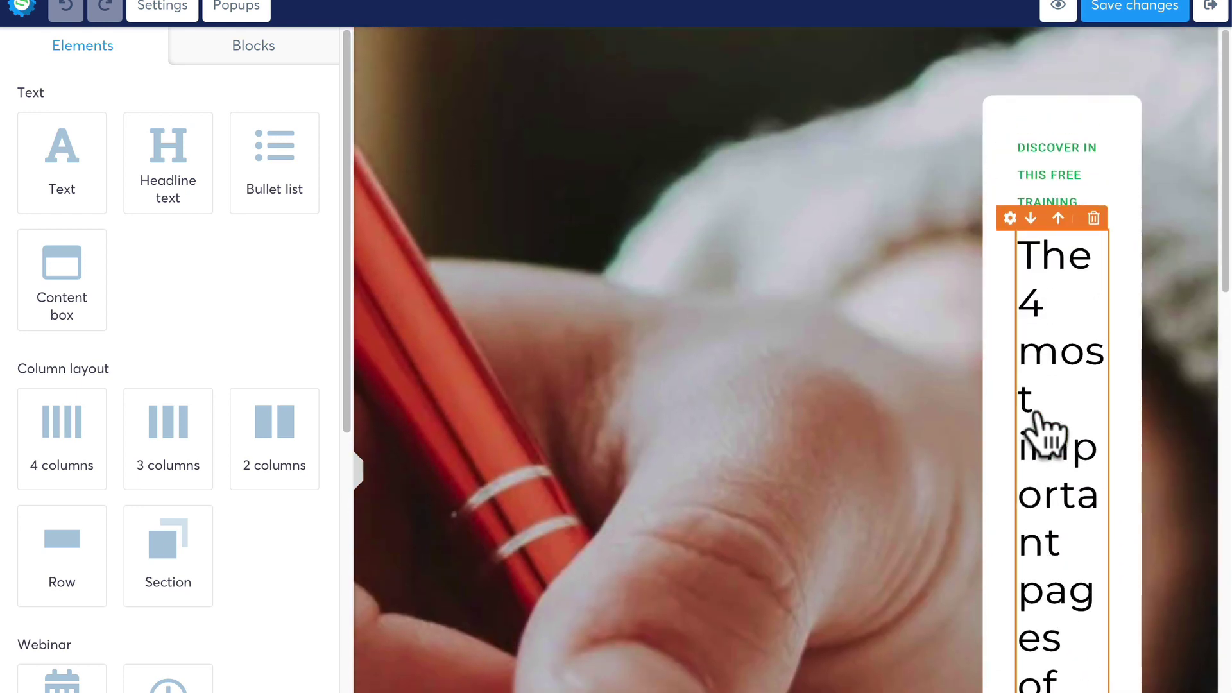
pyautogui.click(357, 468)
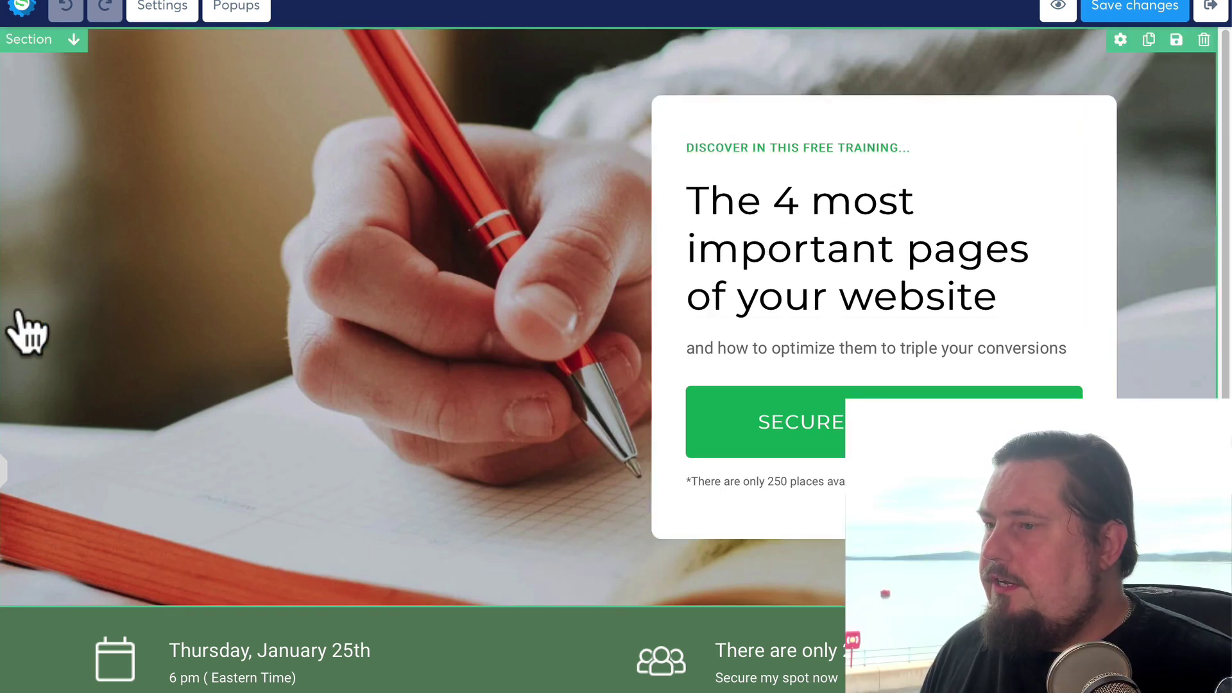
pyautogui.click(12, 490)
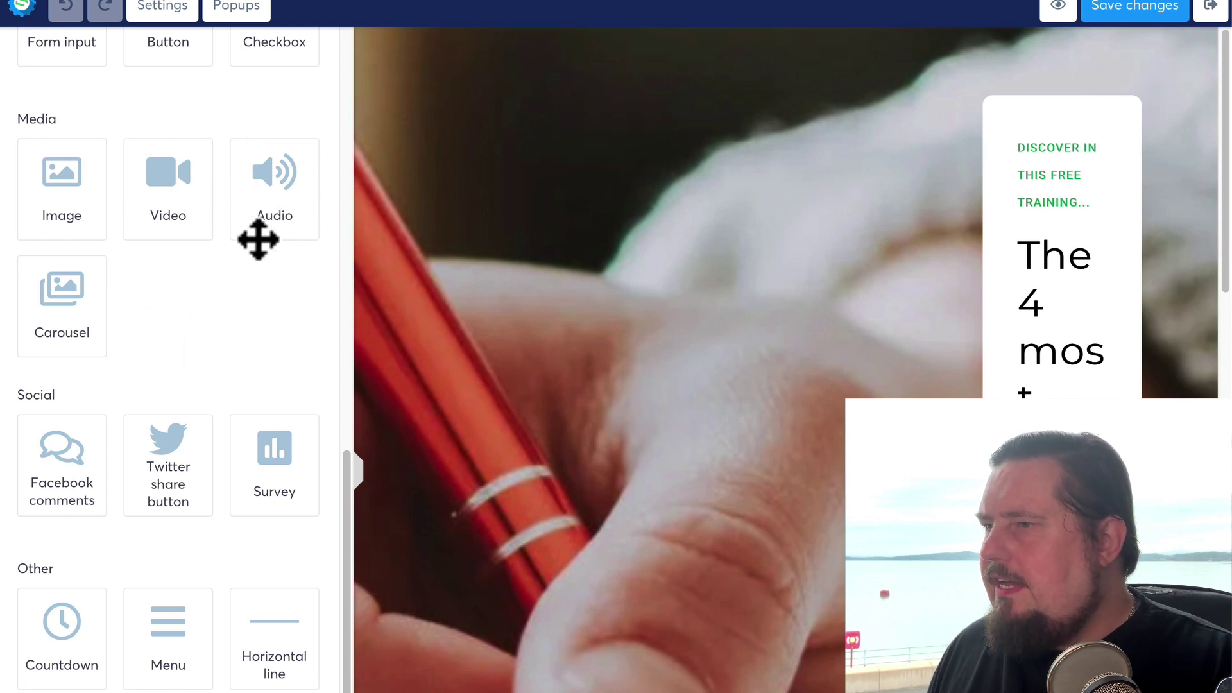
pyautogui.click(354, 491)
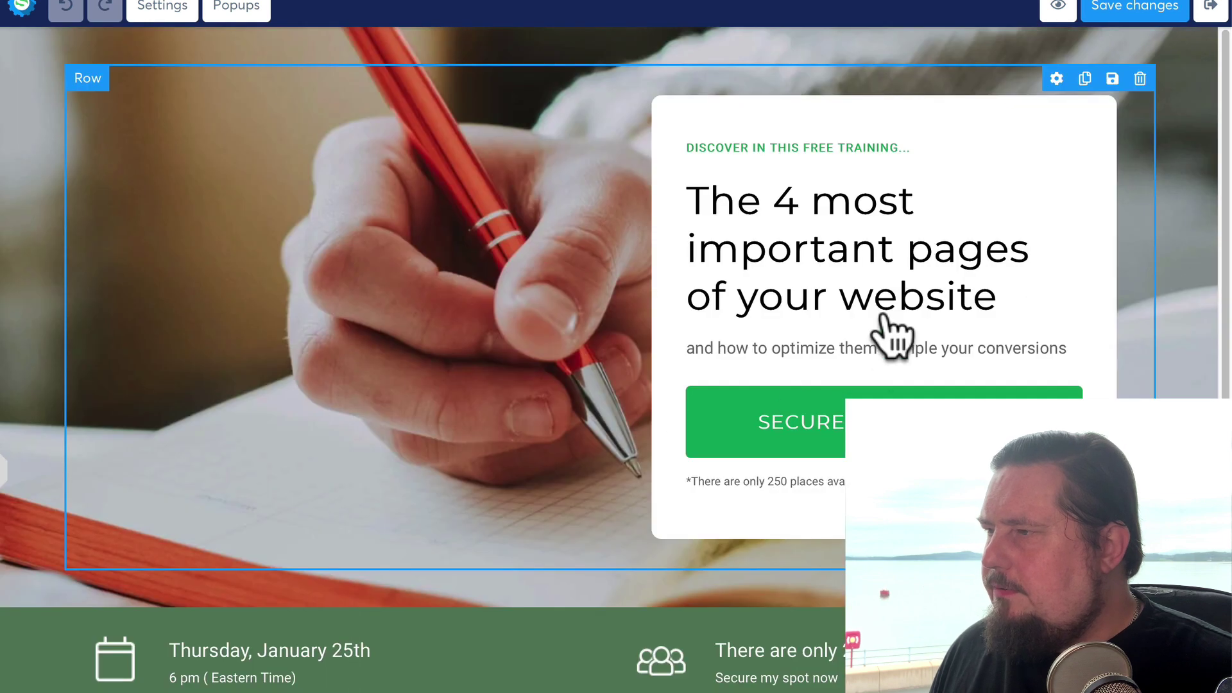
# Inspect the settings of the registration page's main headline and "Secure my spot now" button, and exit the page editor
pyautogui.click(825, 242)
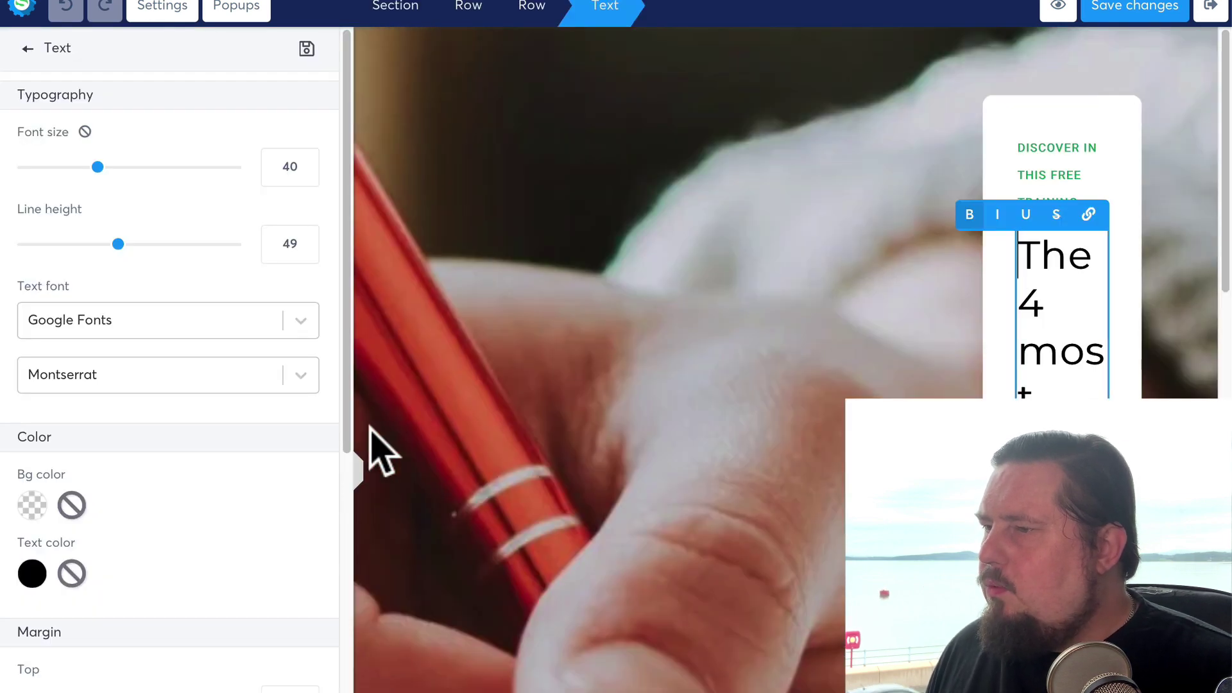
pyautogui.click(357, 475)
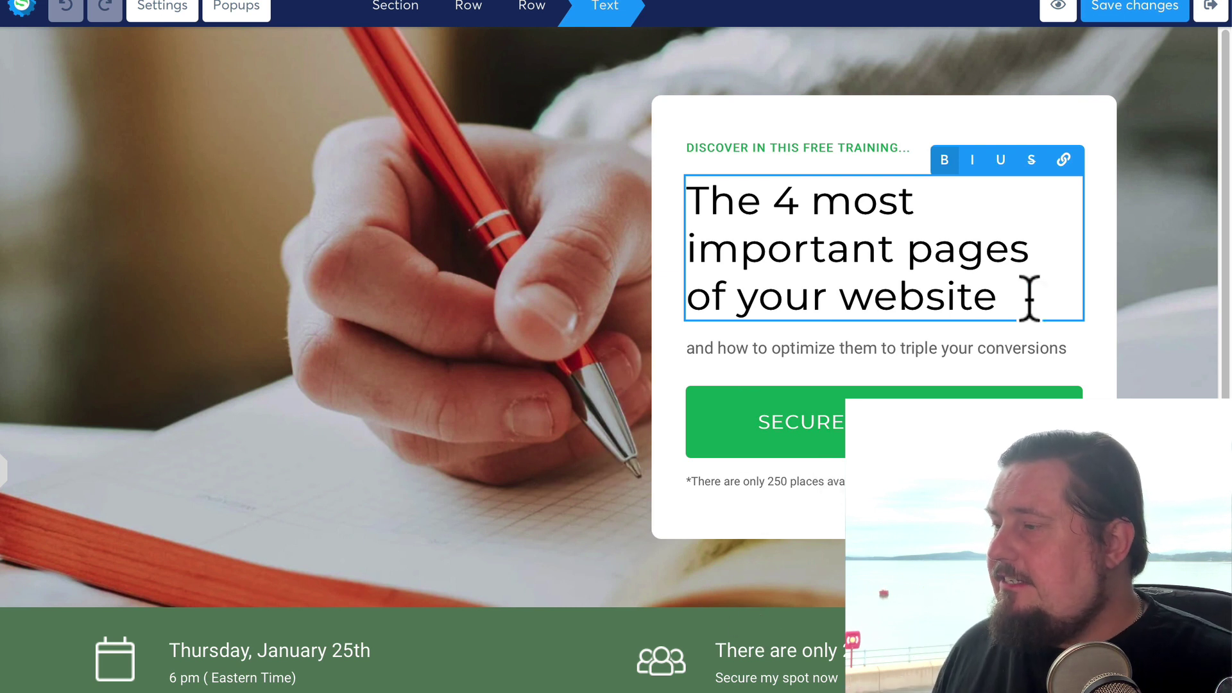
pyautogui.click(921, 390)
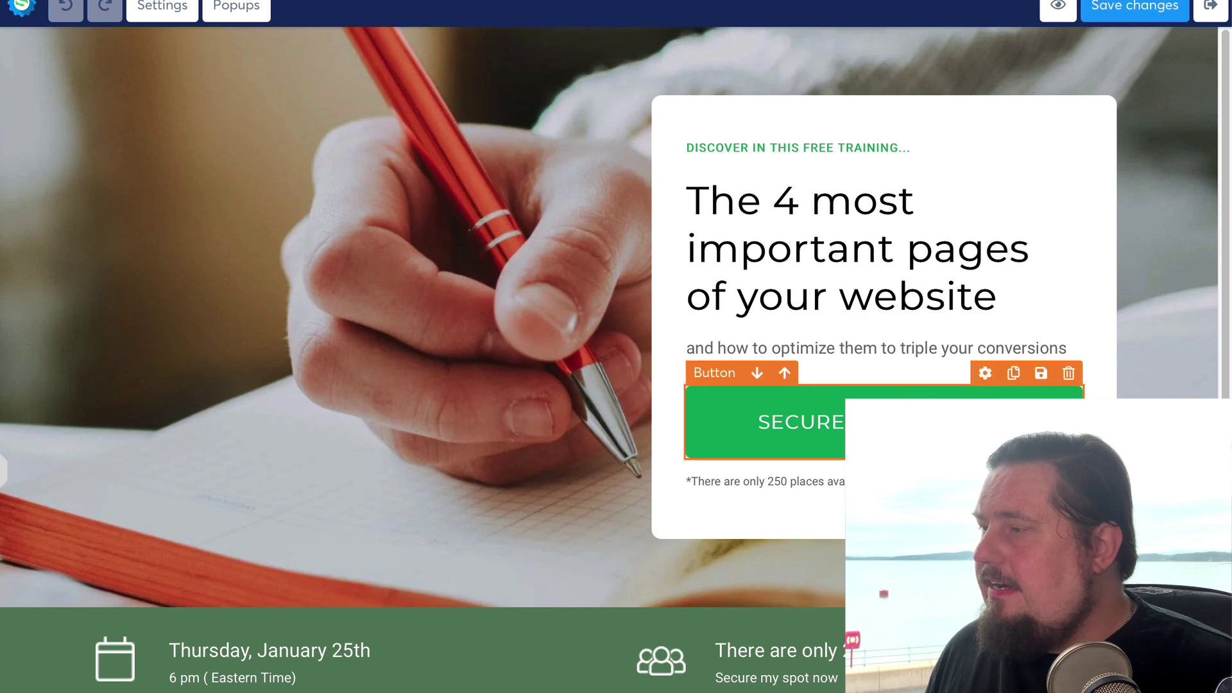
pyautogui.click(907, 376)
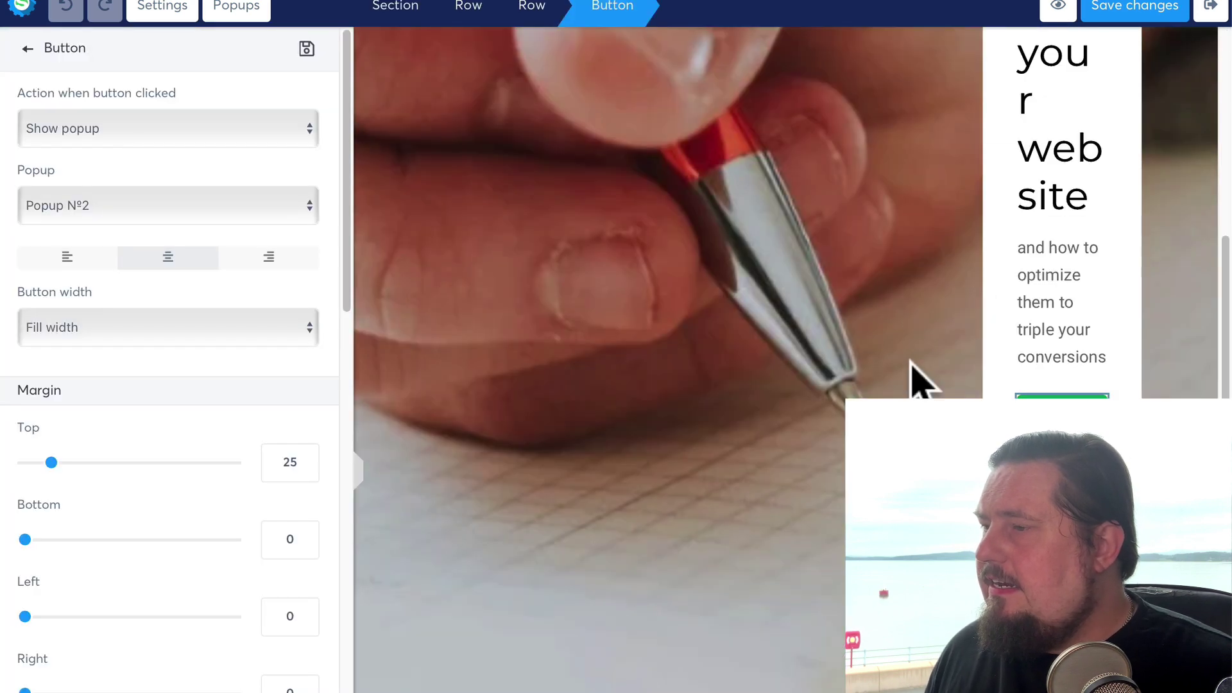
pyautogui.click(1120, 18)
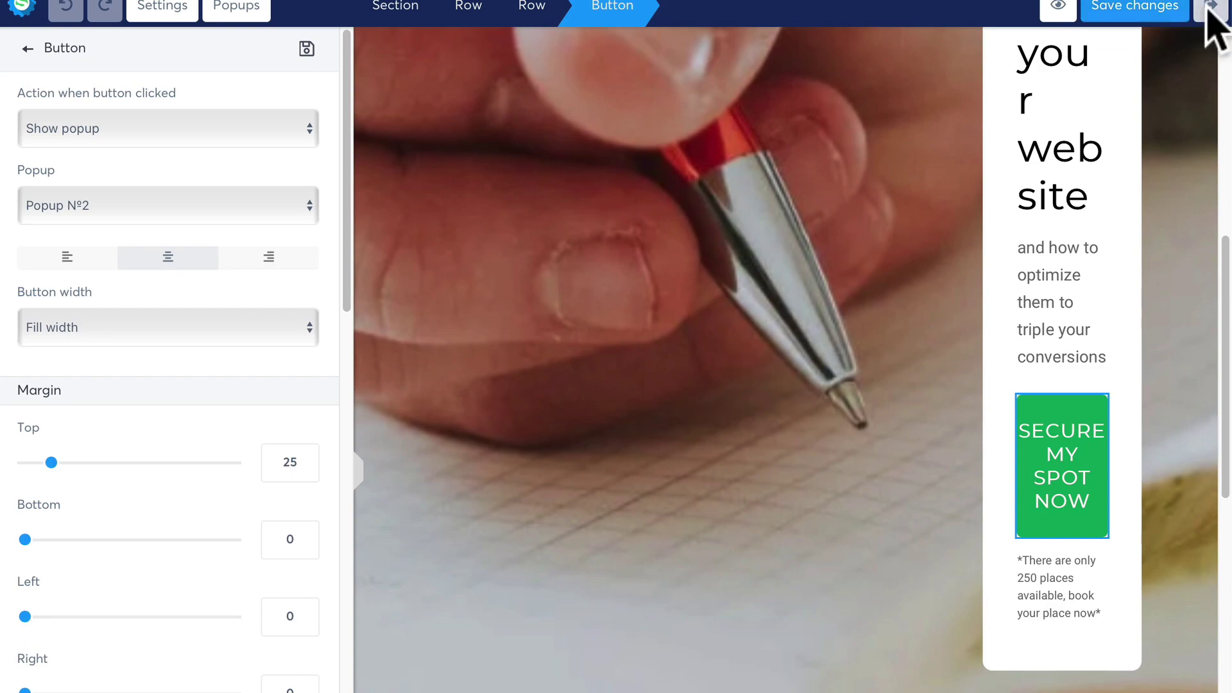
pyautogui.click(1208, 8)
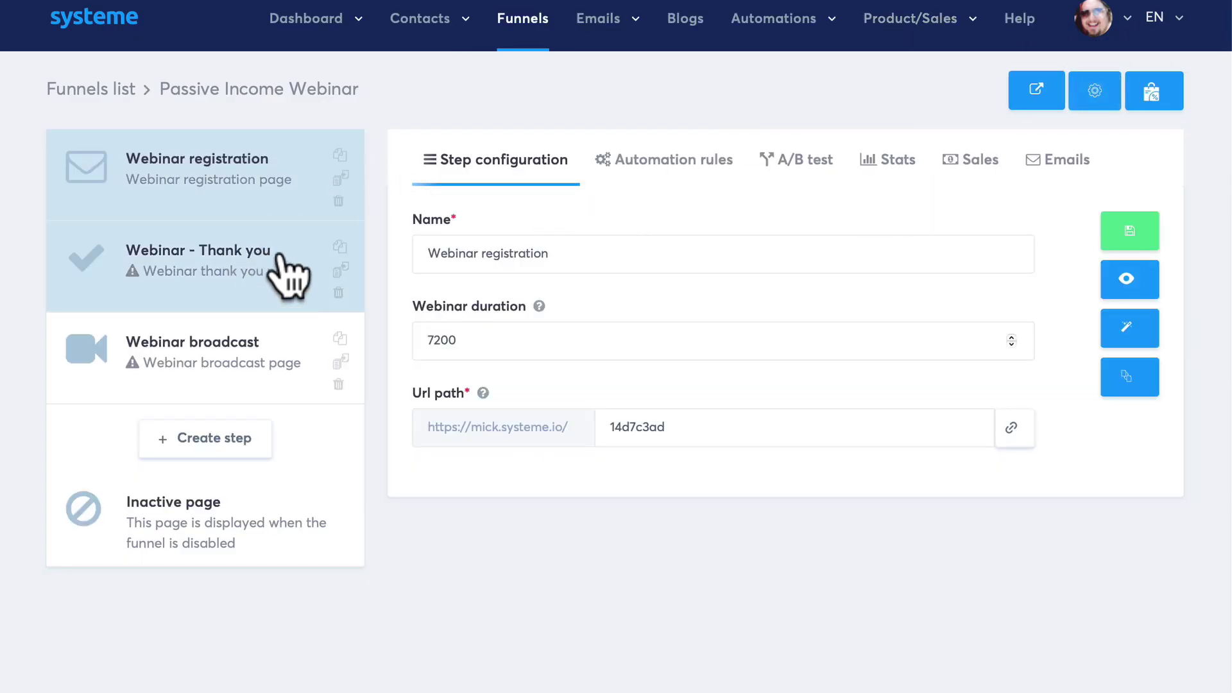
# Apply the systeme.io template with the round presenter photo to the "Webinar - Thank you" step
pyautogui.click(192, 272)
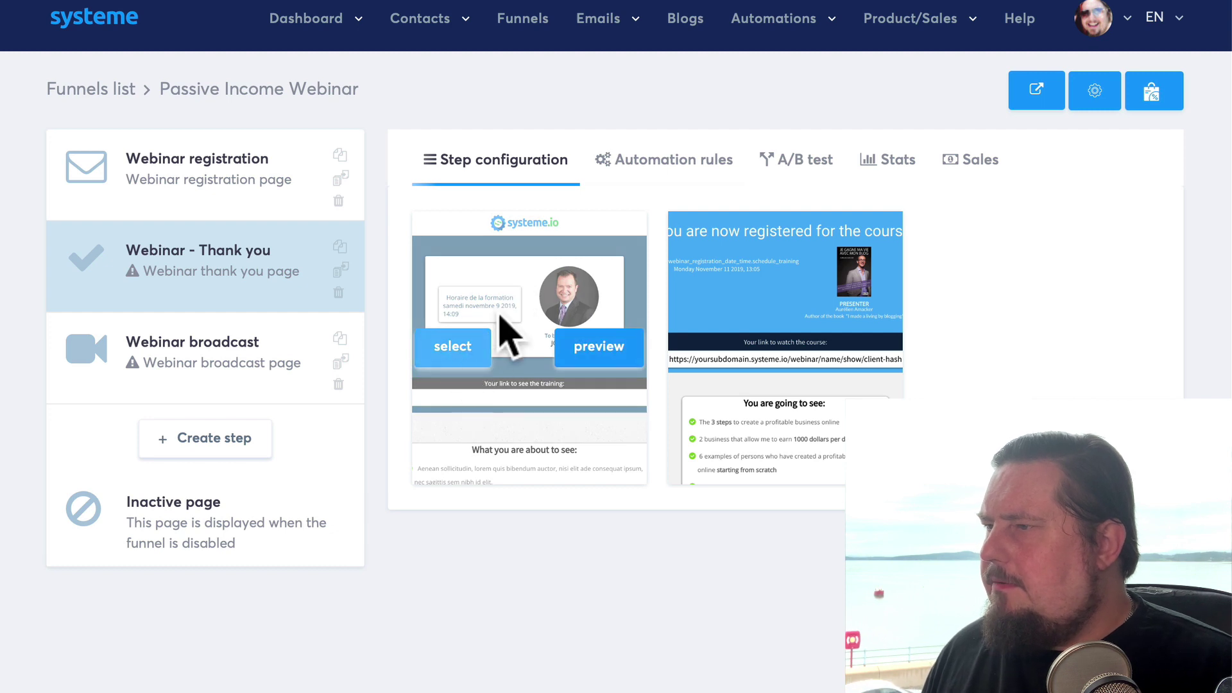
pyautogui.click(487, 335)
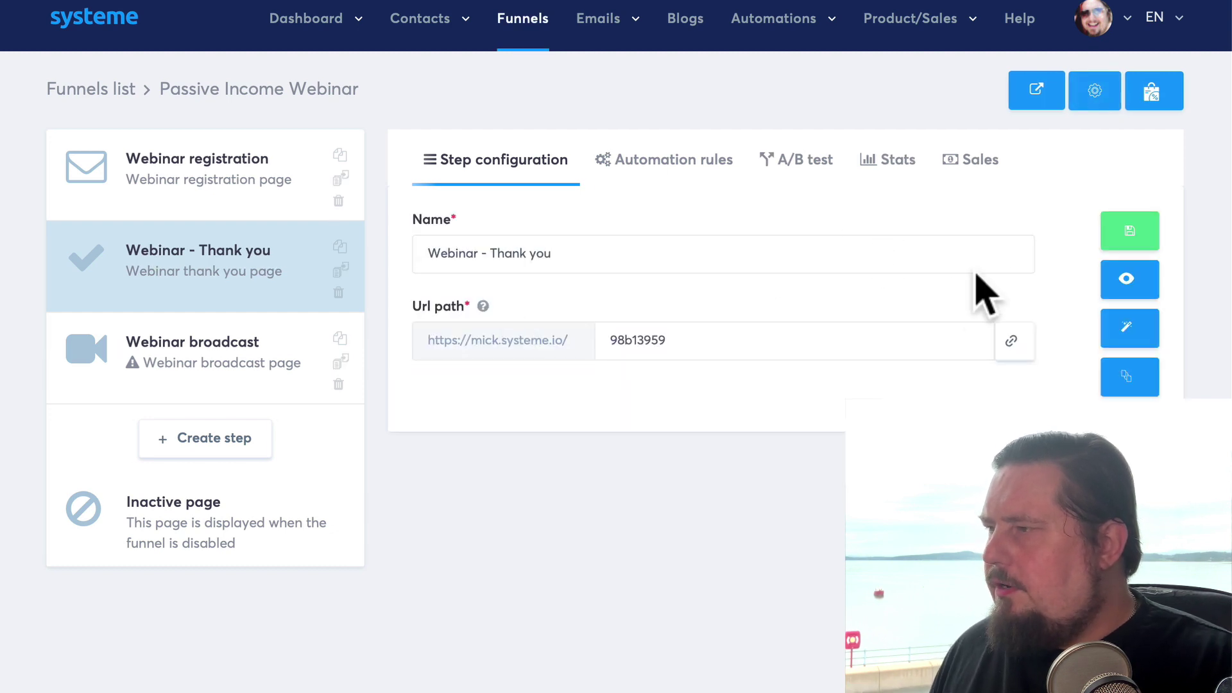
# Open the thank-you page in the page editor and examine its training schedule, presenter box and webinar session link
pyautogui.click(1133, 331)
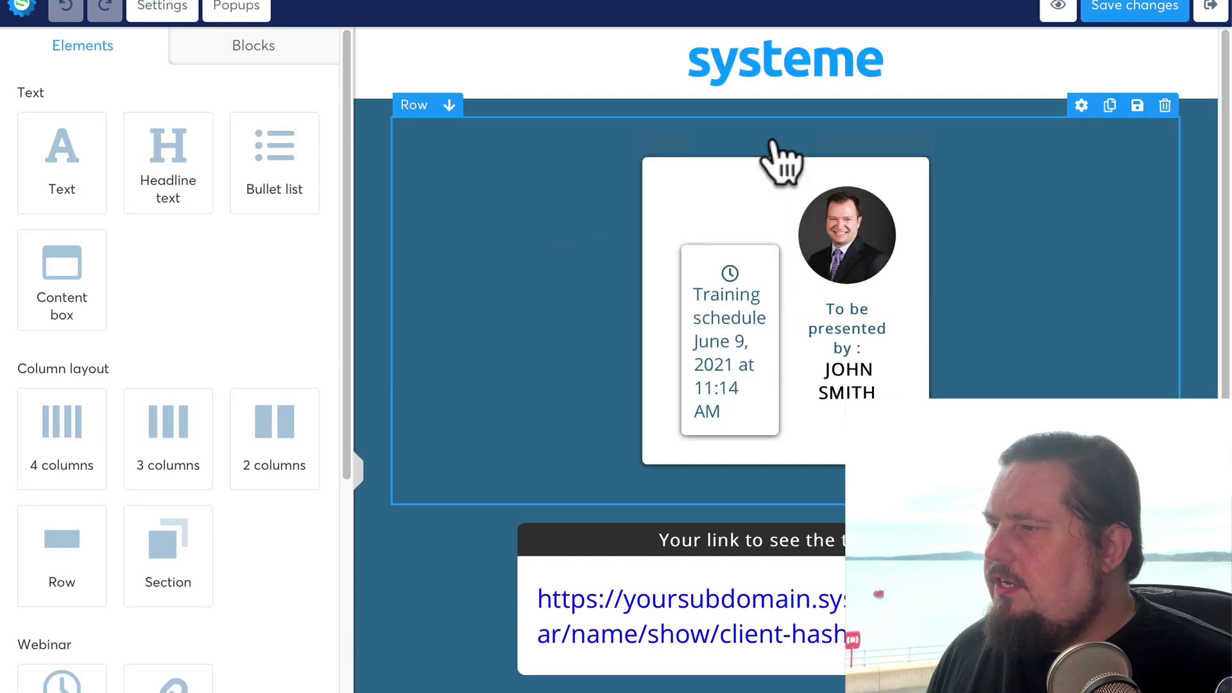
pyautogui.scroll(-1, 793, 499)
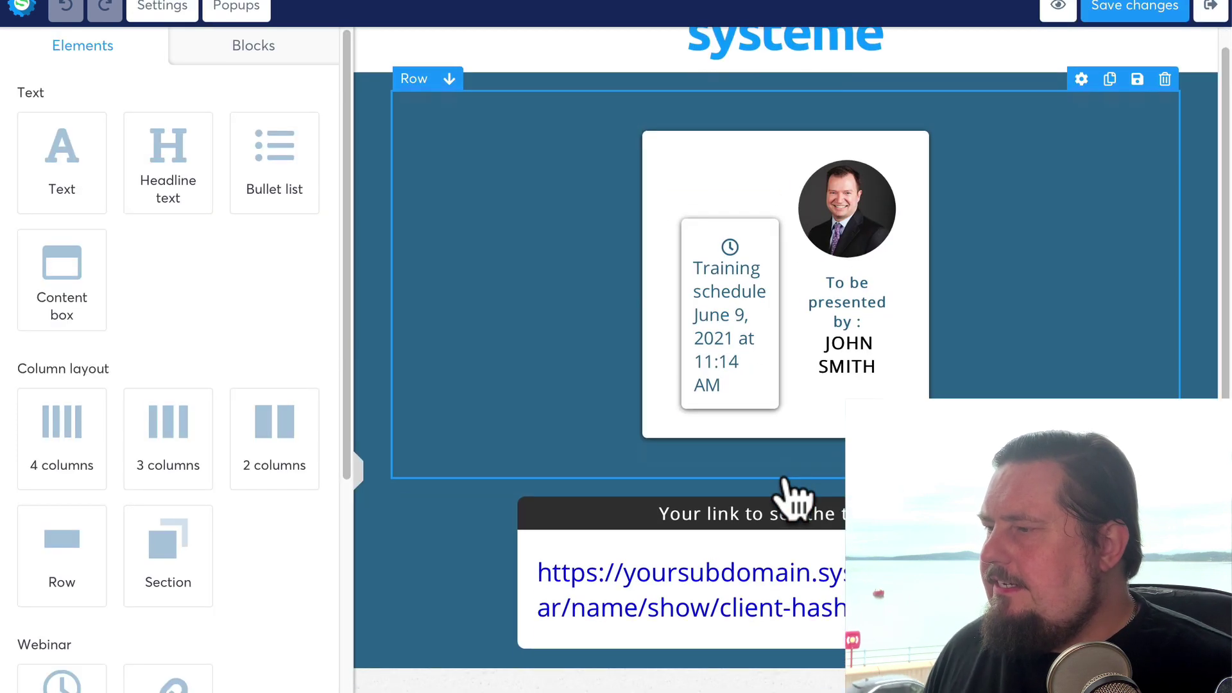
pyautogui.scroll(-4, 737, 449)
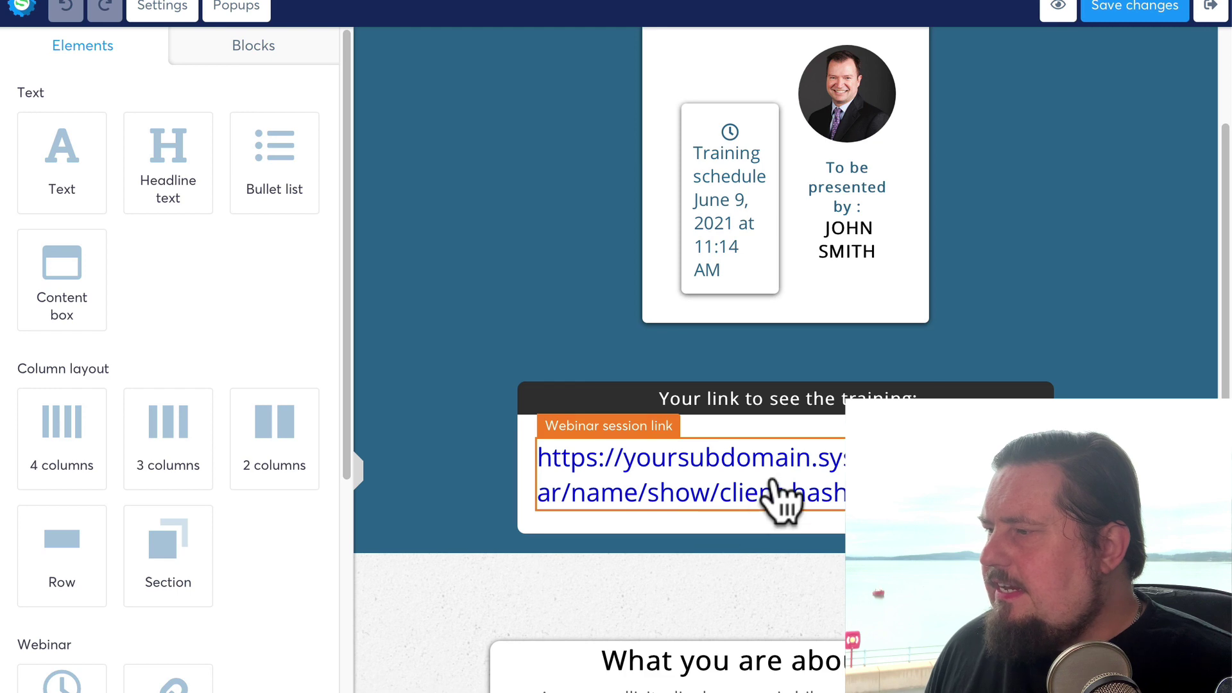
pyautogui.scroll(3, 779, 500)
pyautogui.scroll(2, 792, 564)
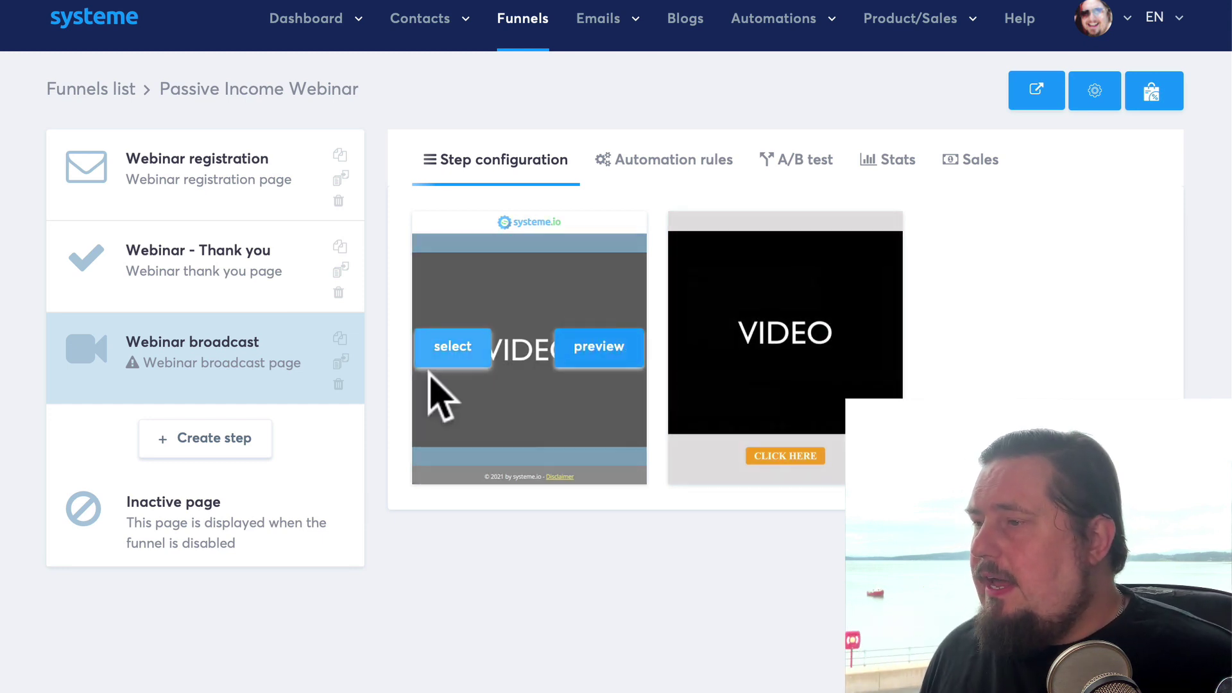
# Apply the systeme.io video template to the "Webinar broadcast" step and open the page in the page editor
pyautogui.click(456, 350)
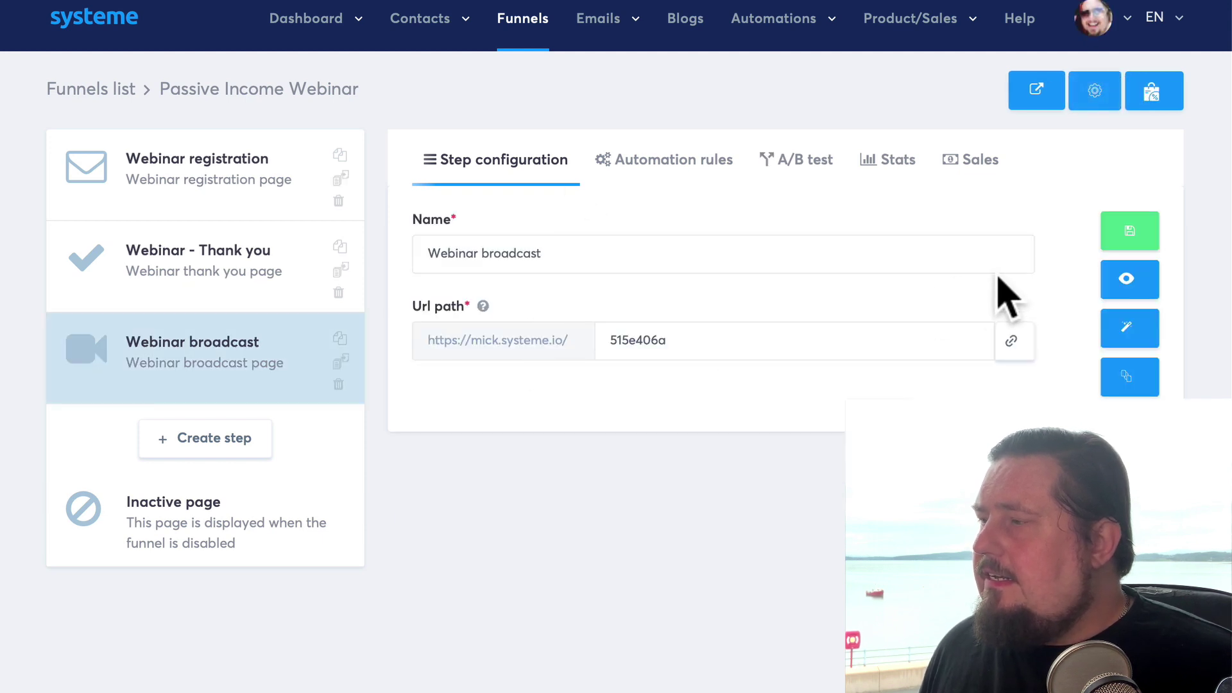
pyautogui.click(1129, 329)
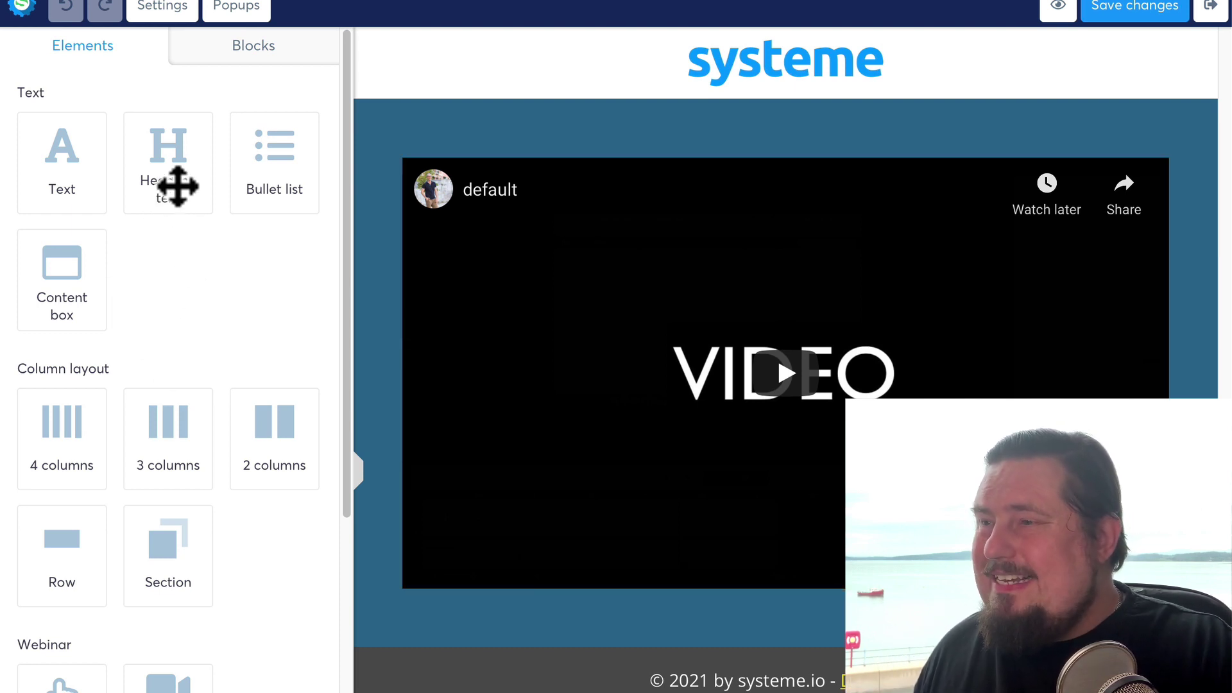
# Add a text element directly below the broadcast video and replace its placeholder text with "CLICK HERE"
pyautogui.moveTo(80, 156); pyautogui.dragTo(772, 632)
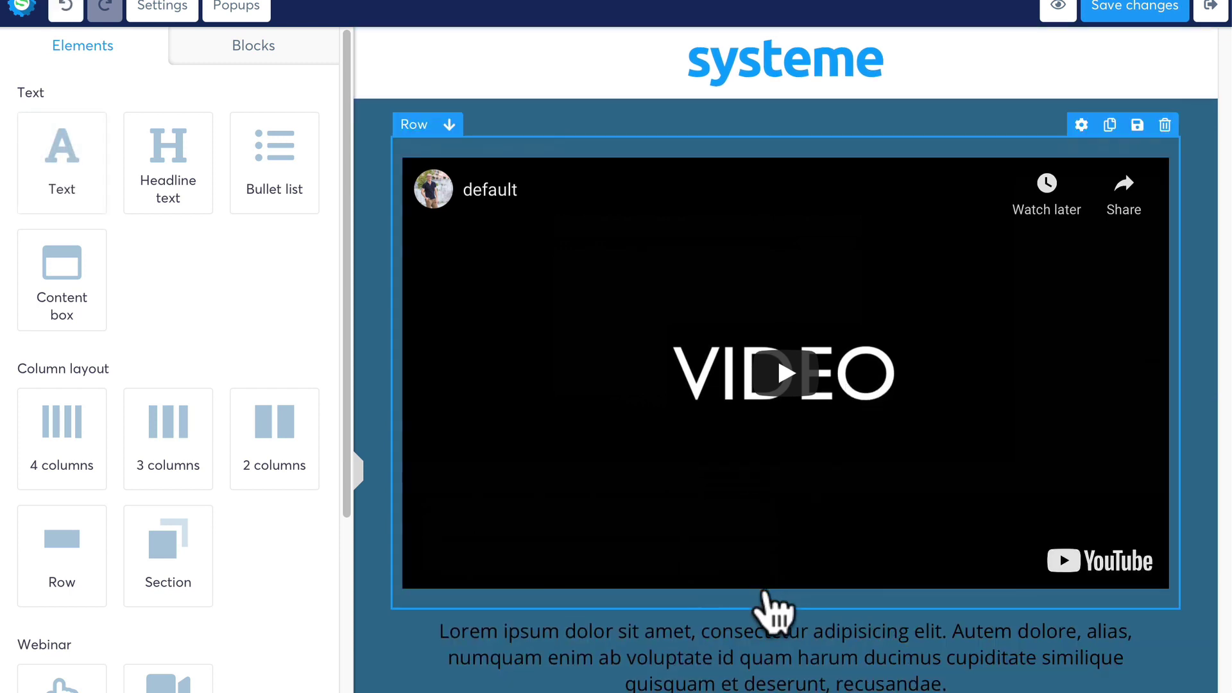
pyautogui.click(789, 639)
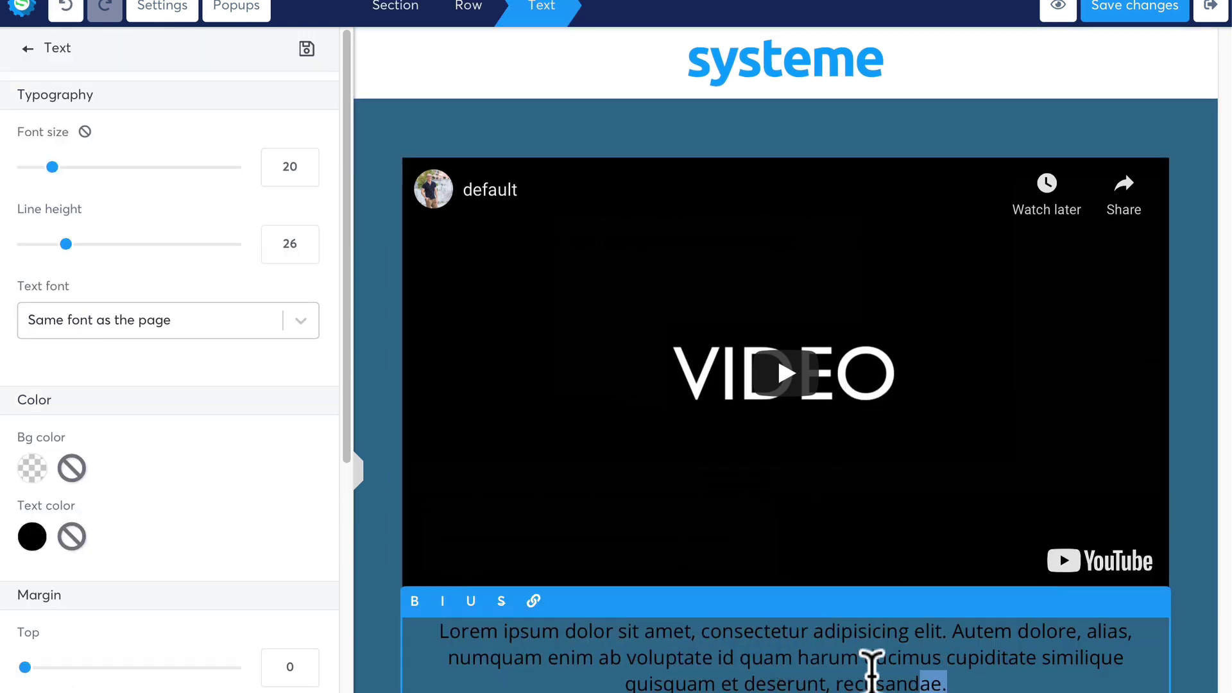
pyautogui.moveTo(871, 668); pyautogui.dragTo(386, 616)
pyautogui.write('CLICK HERE')
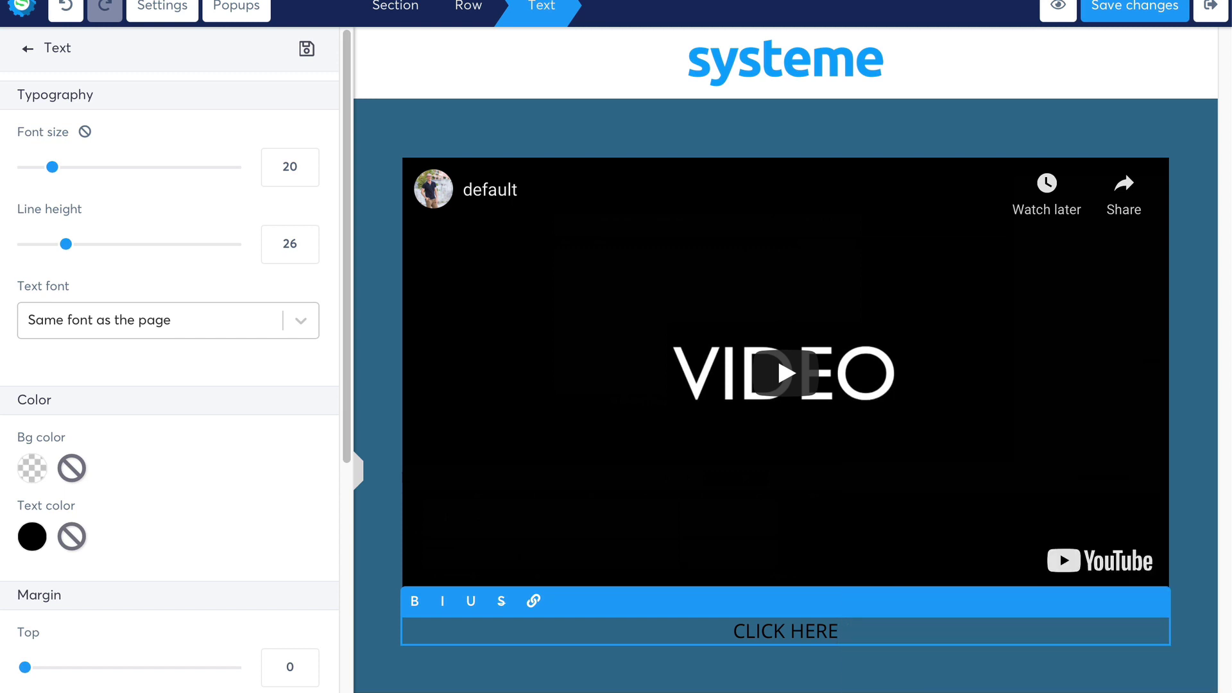
# Give the "CLICK HERE" text below the video a light grey background colour
pyautogui.moveTo(841, 631); pyautogui.dragTo(703, 637)
pyautogui.click(32, 468)
pyautogui.moveTo(138, 411)
pyautogui.mouseDown()
pyautogui.moveTo(123, 396)
pyautogui.moveTo(143, 452)
pyautogui.moveTo(140, 398)
pyautogui.moveTo(97, 426)
pyautogui.moveTo(146, 413)
pyautogui.mouseUp()
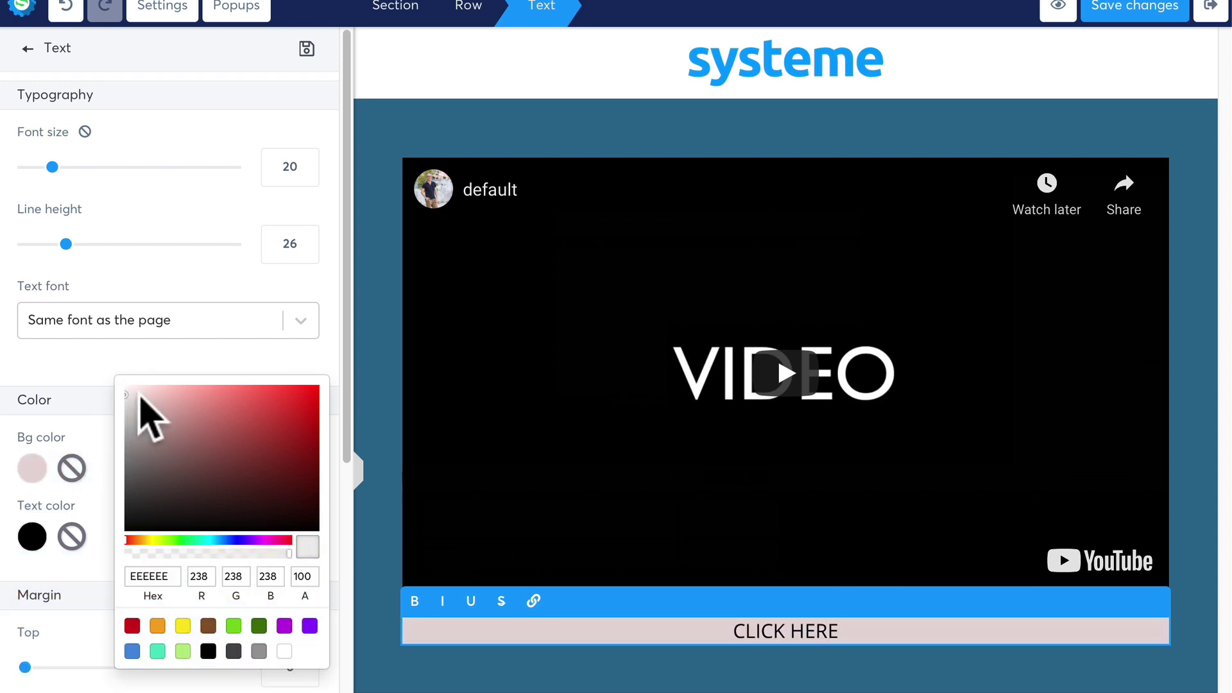
pyautogui.click(200, 364)
# Make the "CLICK HERE" text bold and leave the text element
pyautogui.moveTo(734, 632); pyautogui.dragTo(860, 627)
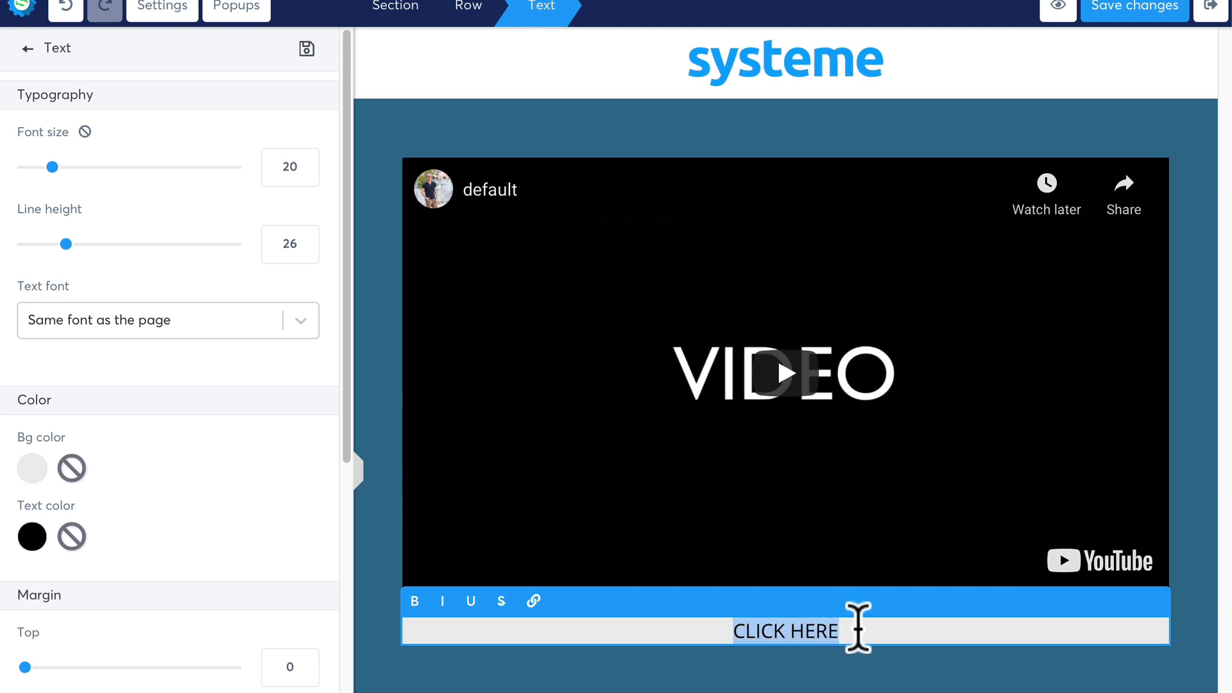
pyautogui.click(679, 628)
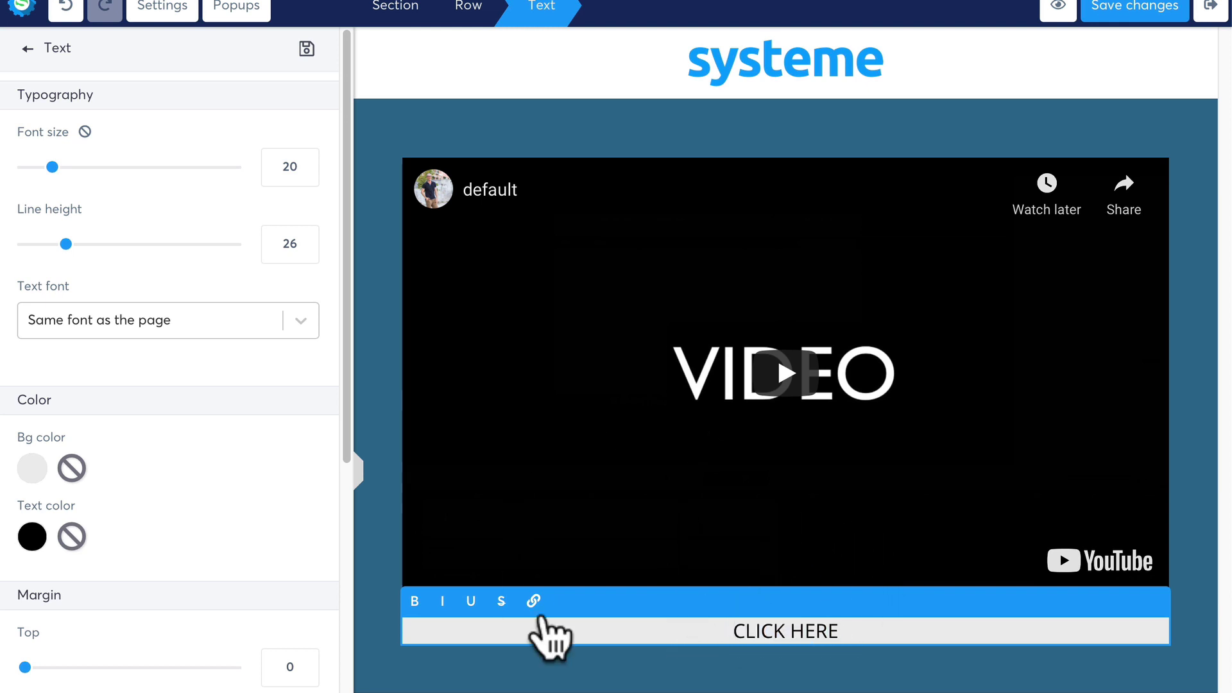
pyautogui.moveTo(723, 632); pyautogui.dragTo(841, 632)
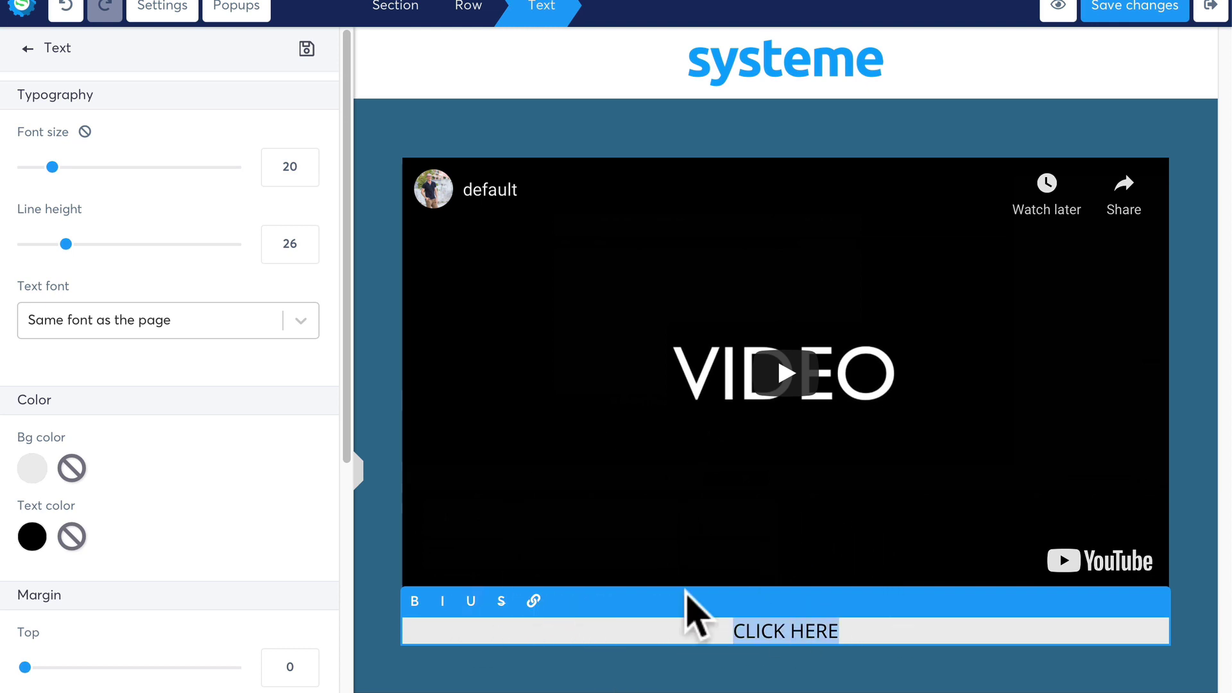
pyautogui.click(414, 603)
pyautogui.click(541, 494)
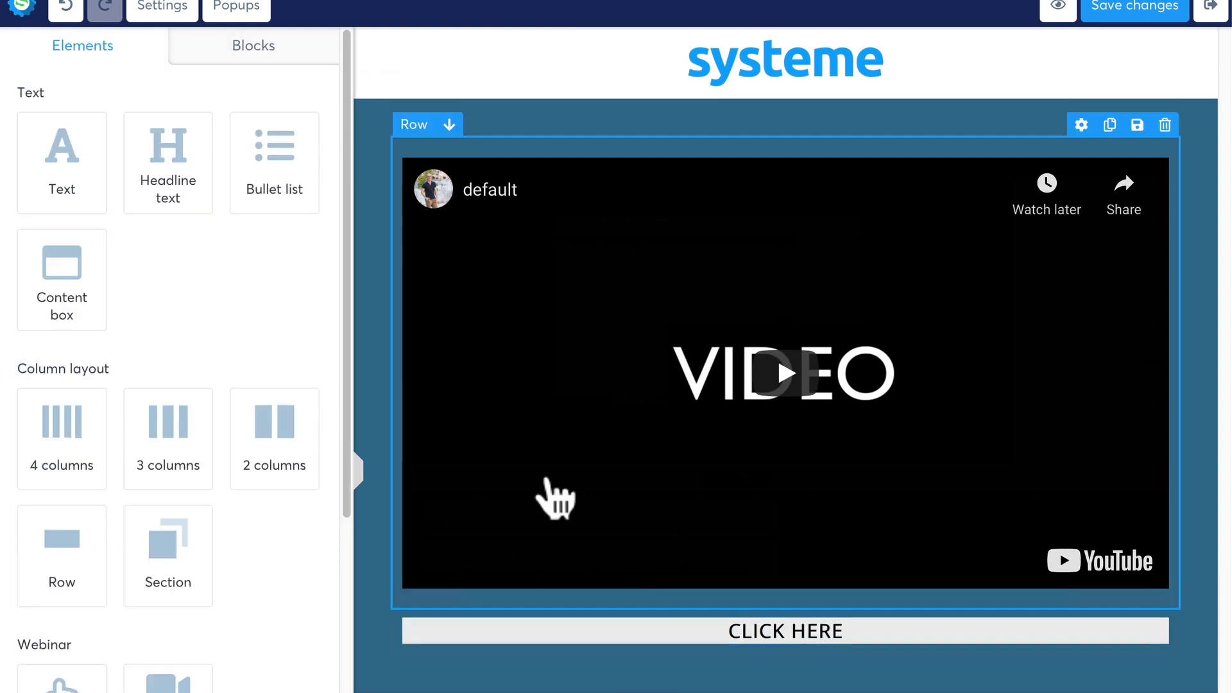
# Add a webinar Call to action button directly below the broadcast video
pyautogui.scroll(-6, 198, 338)
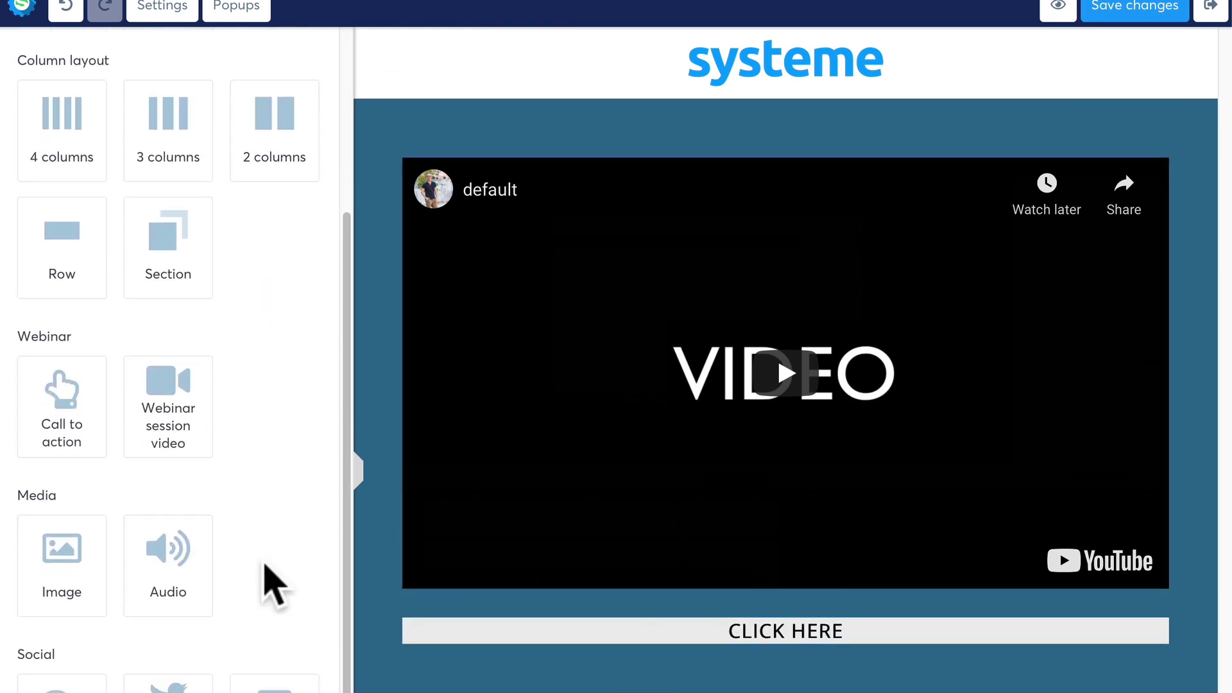
pyautogui.scroll(-3, 111, 489)
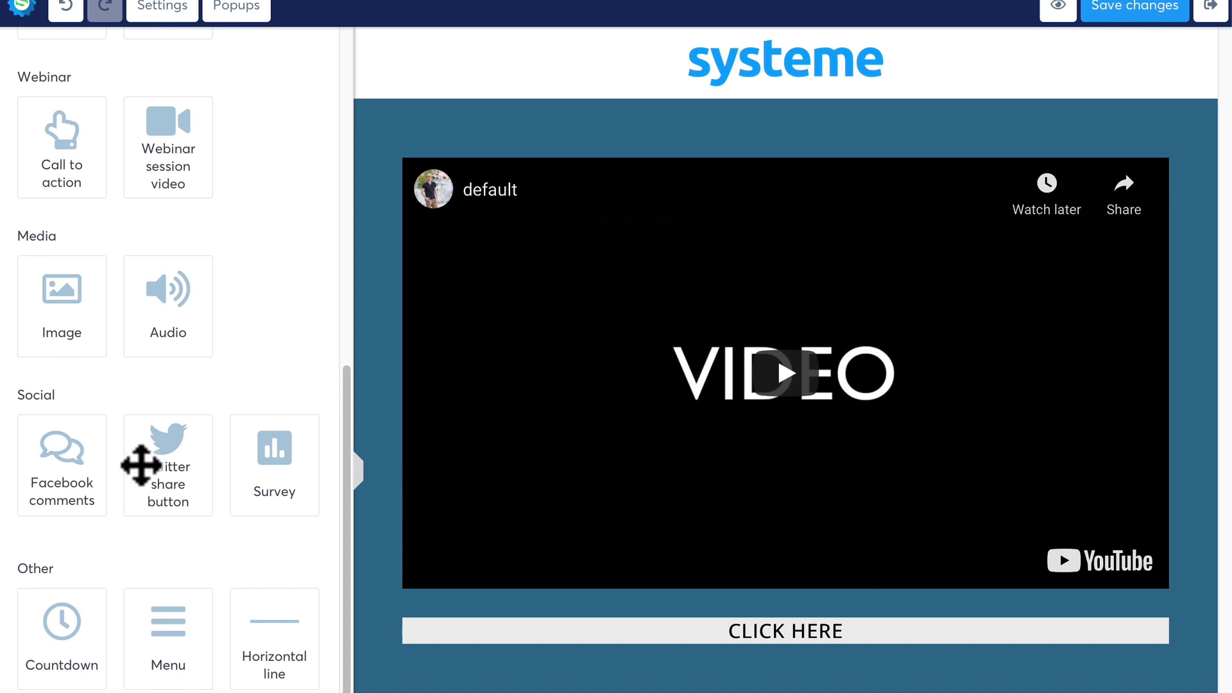
pyautogui.scroll(2, 93, 225)
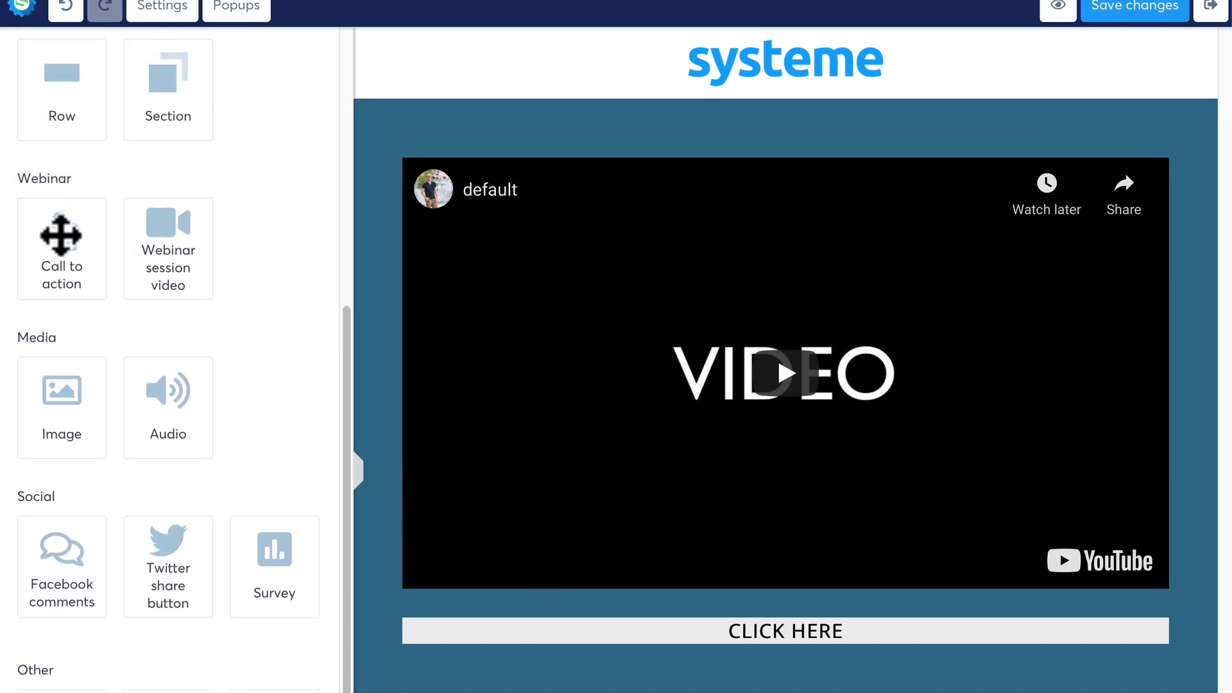
pyautogui.moveTo(55, 236); pyautogui.dragTo(764, 637)
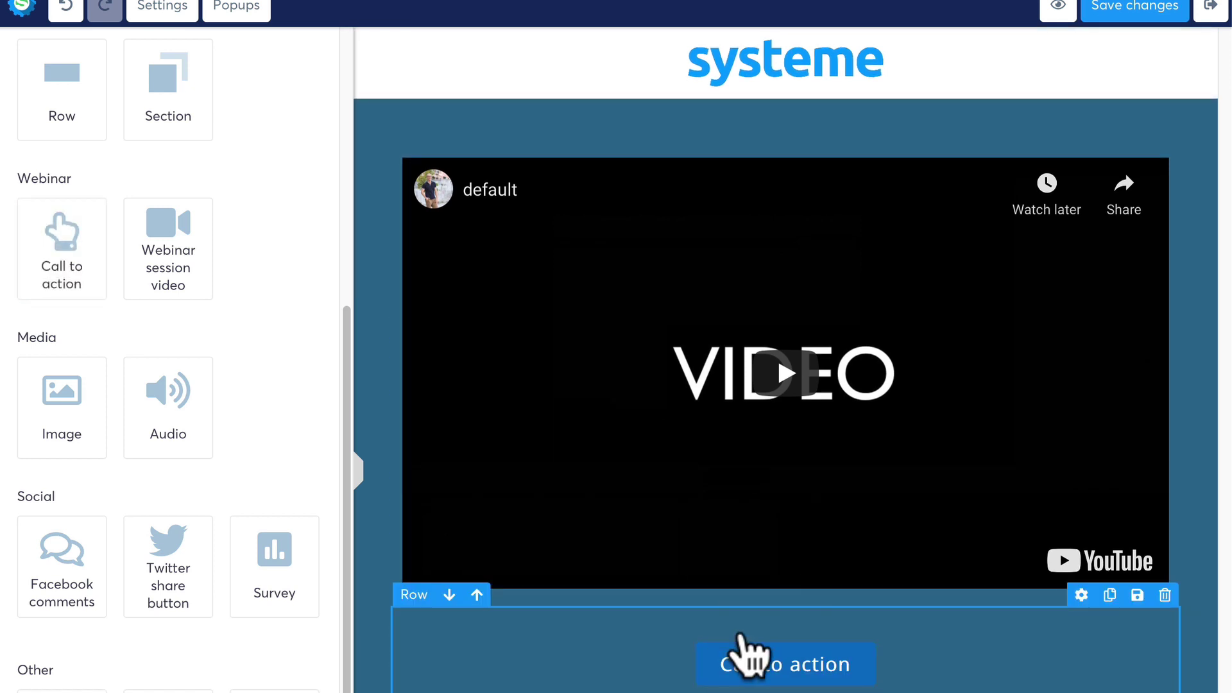
pyautogui.click(919, 654)
pyautogui.press('Escape')
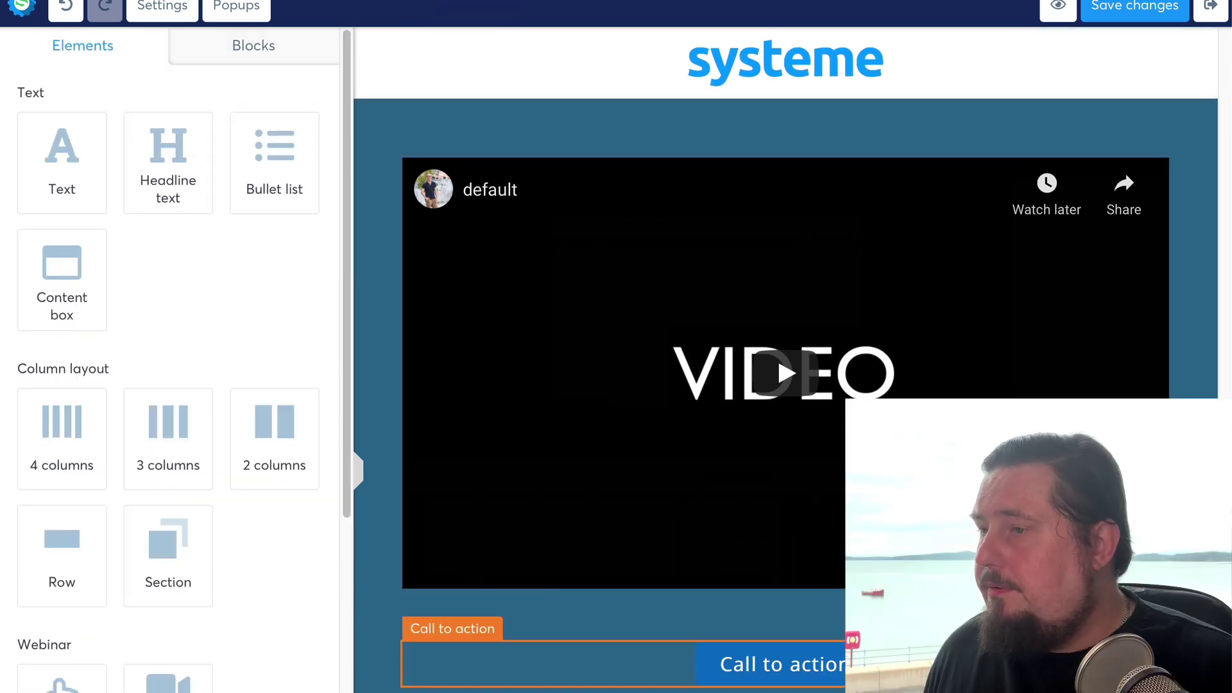
# Set the background colour of the "Call to action" button below the video to orange-red, FA4600
pyautogui.click(770, 664)
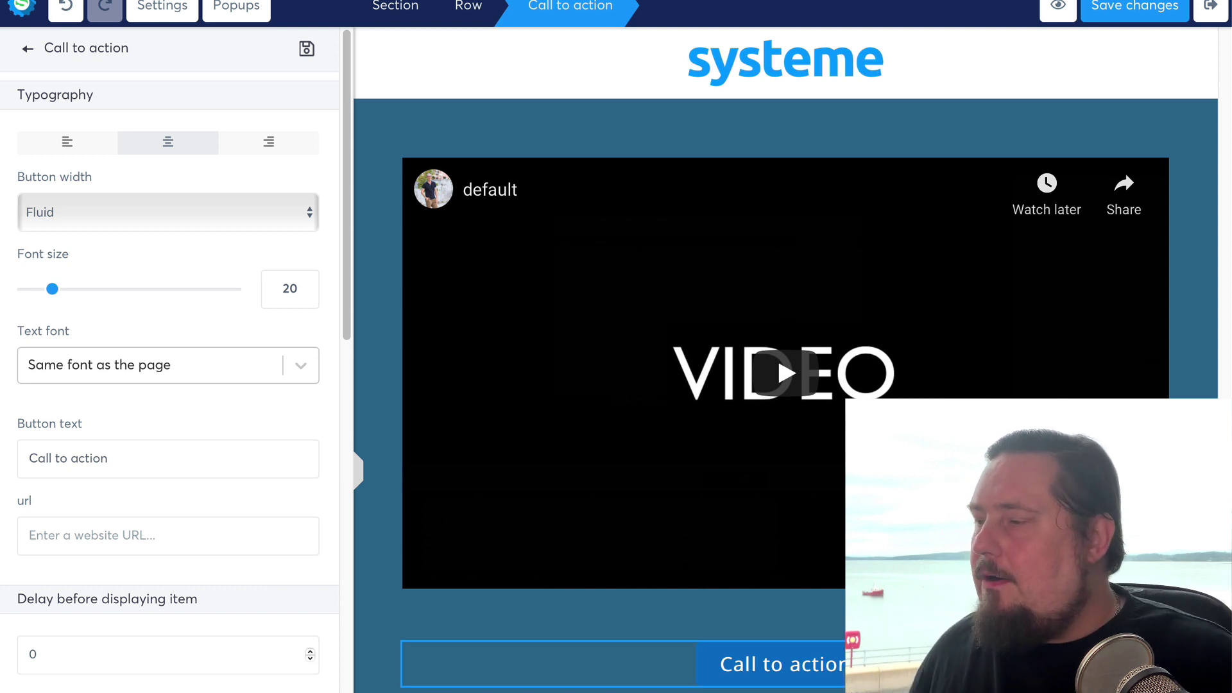
pyautogui.click(907, 671)
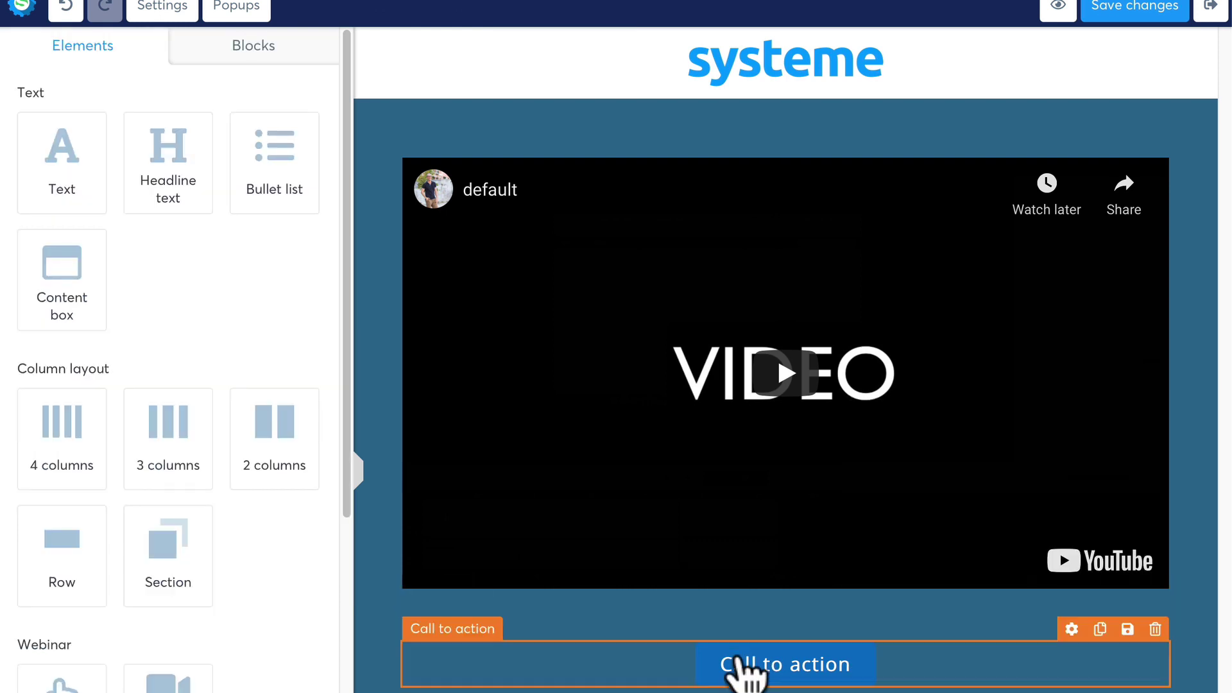
pyautogui.click(701, 662)
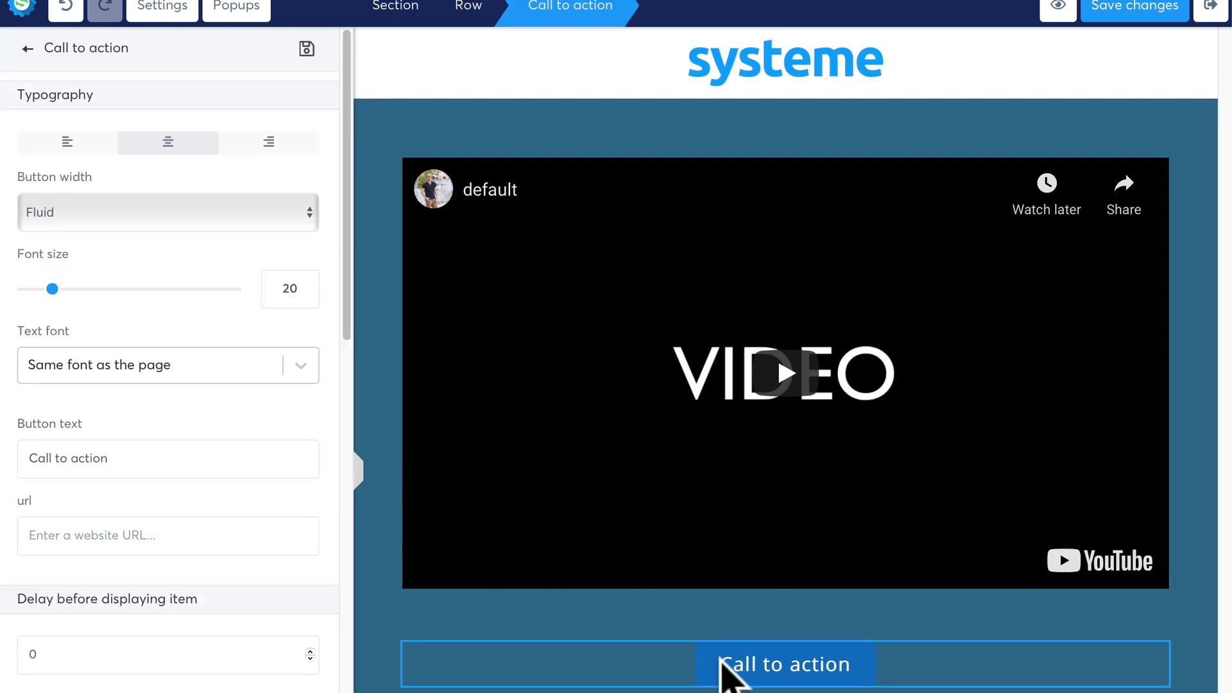
pyautogui.scroll(-5, 261, 660)
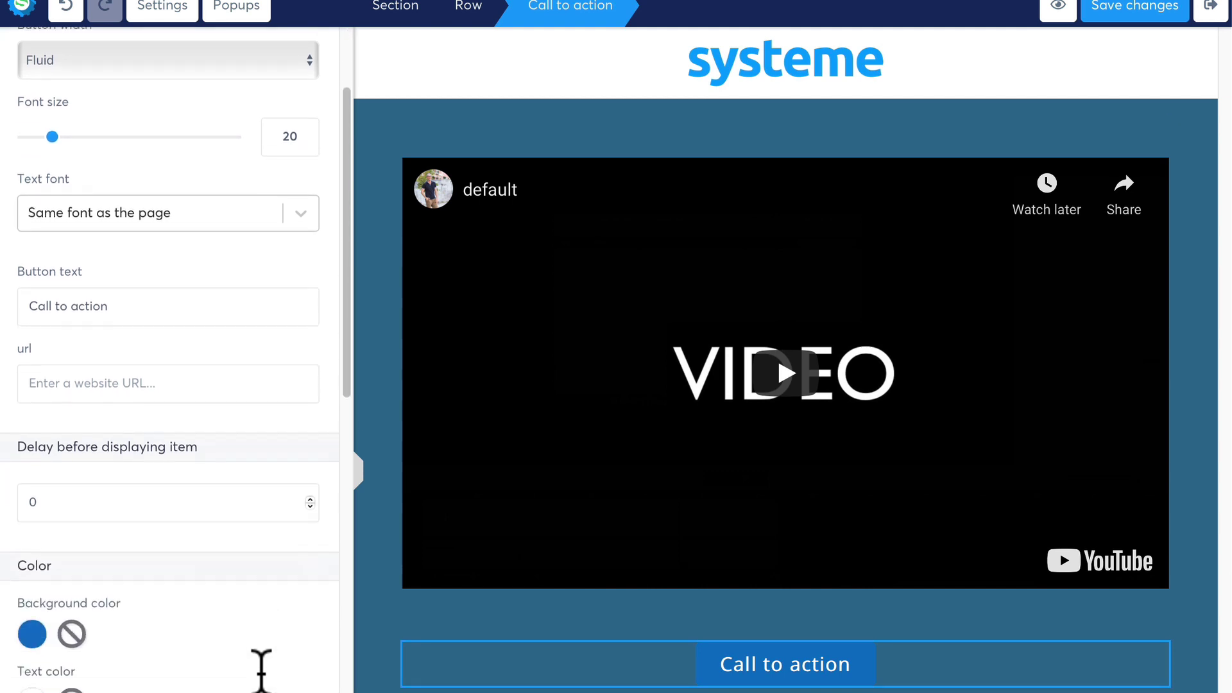
pyautogui.click(32, 434)
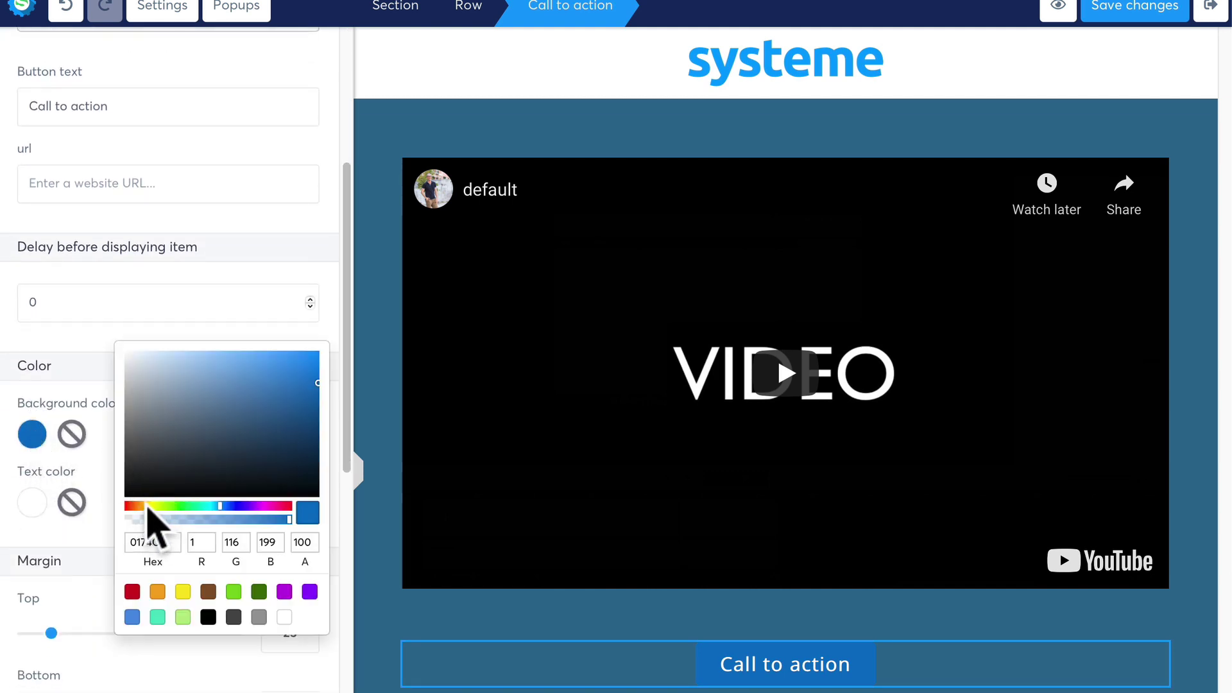
pyautogui.click(146, 505)
pyautogui.moveTo(192, 473); pyautogui.dragTo(319, 351)
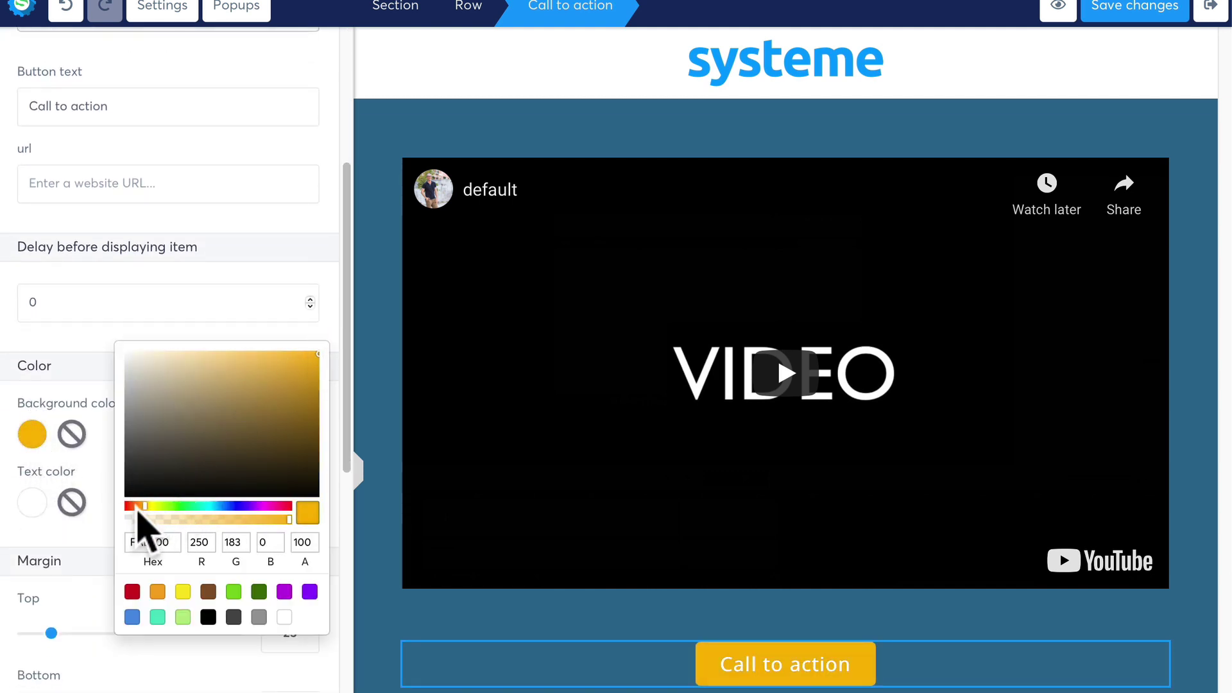
pyautogui.moveTo(138, 505); pyautogui.dragTo(128, 506)
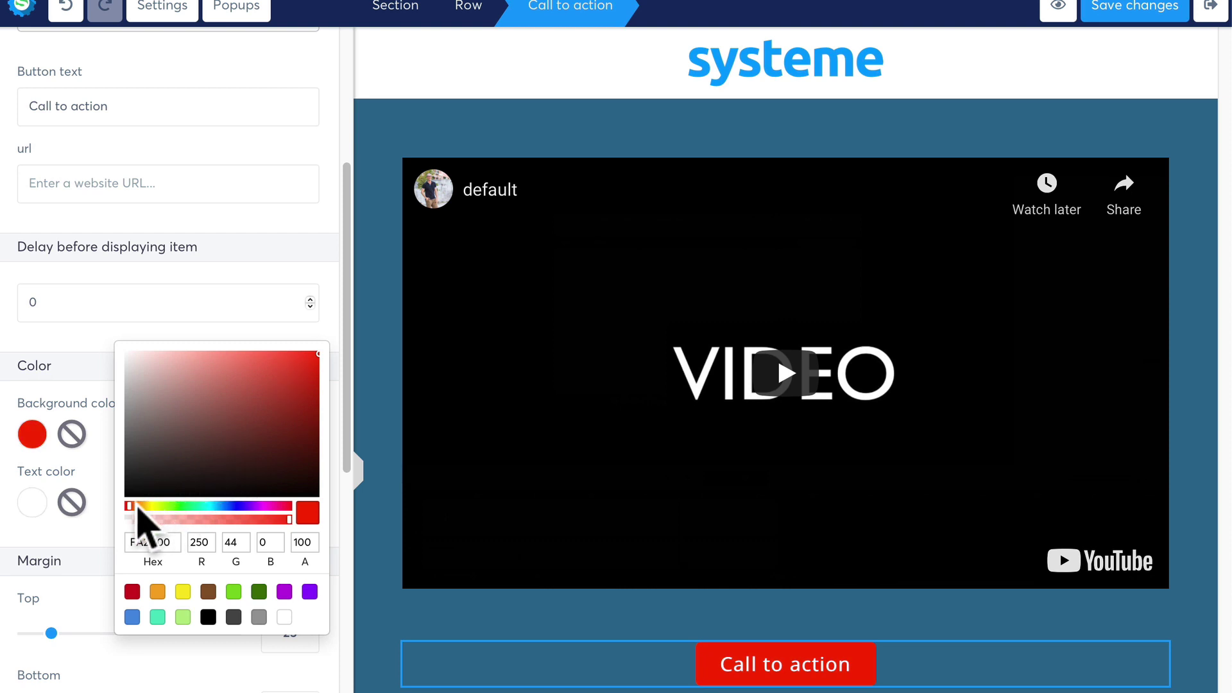
pyautogui.click(136, 505)
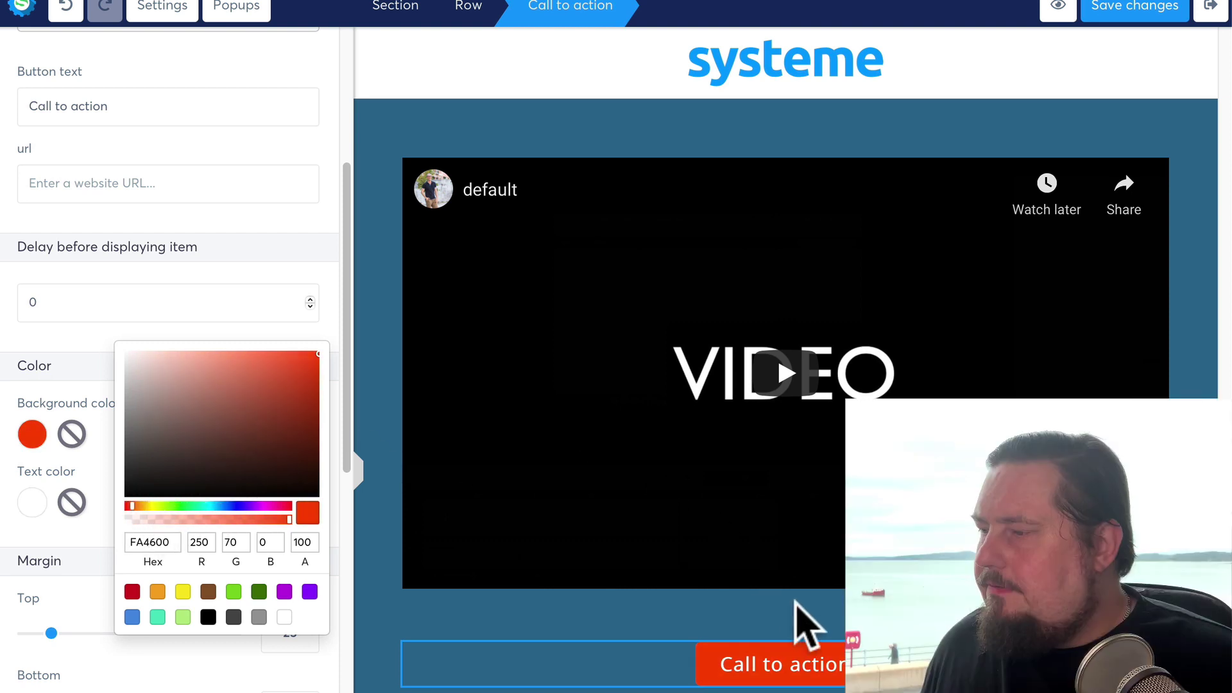
pyautogui.click(795, 648)
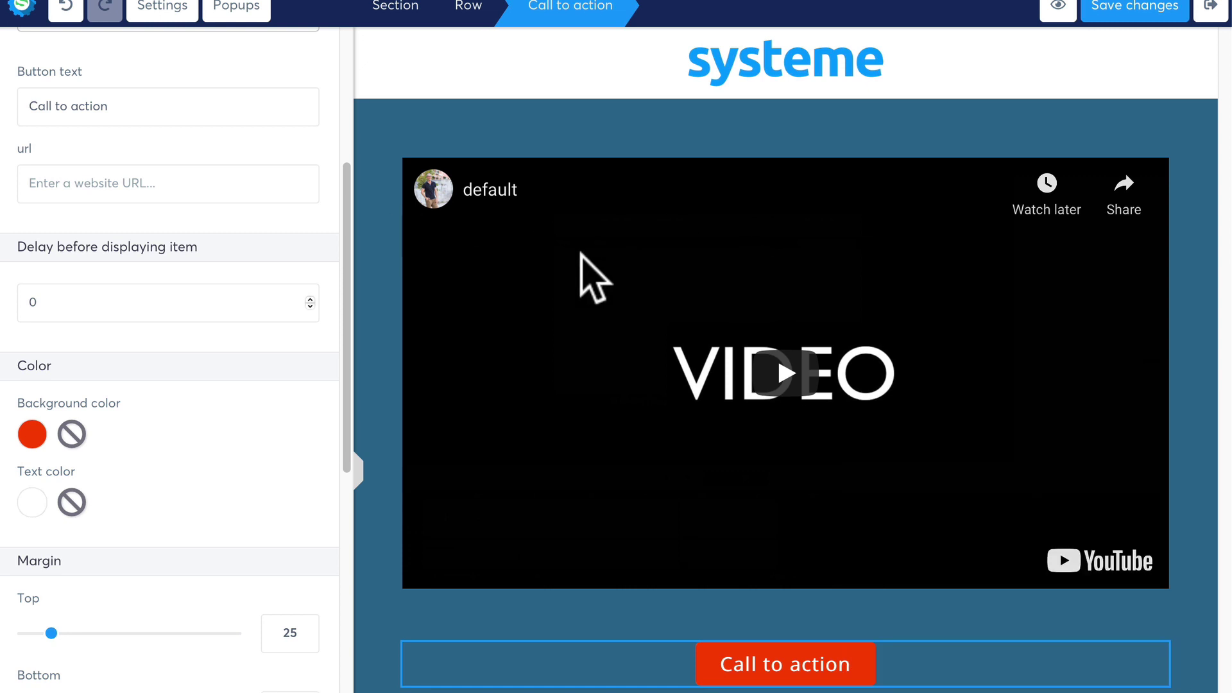
# Exit the page editor and open the live page of the "Webinar registration" step
pyautogui.click(699, 215)
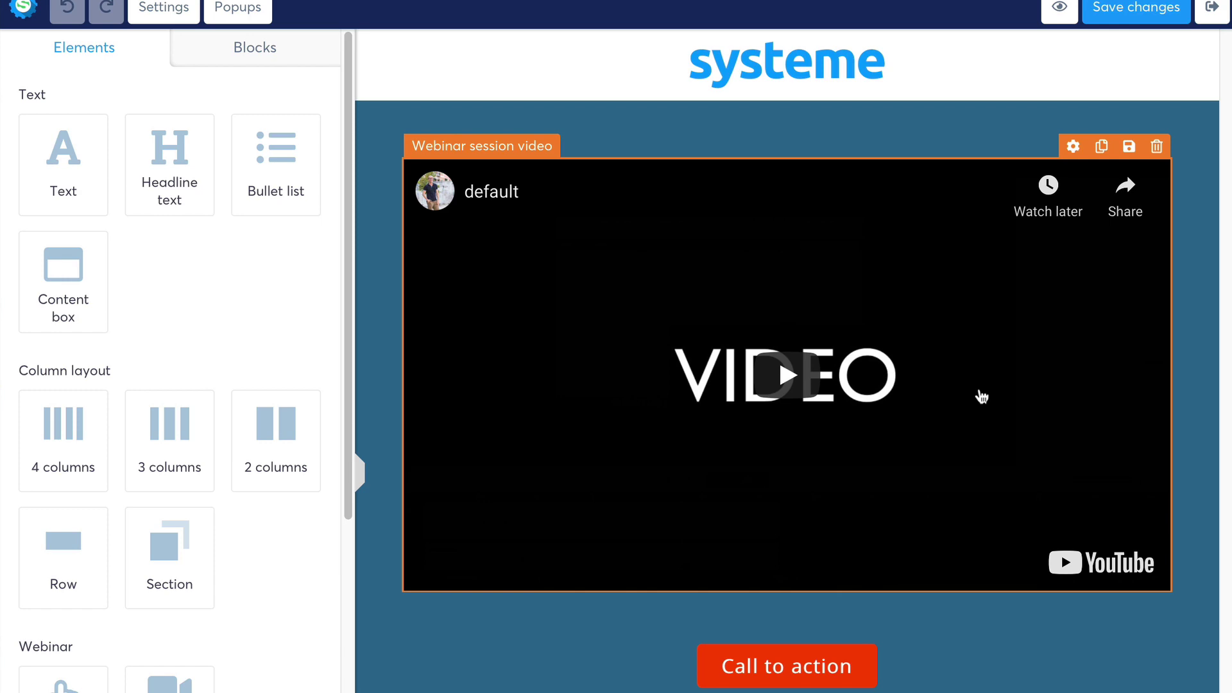
pyautogui.click(1212, 9)
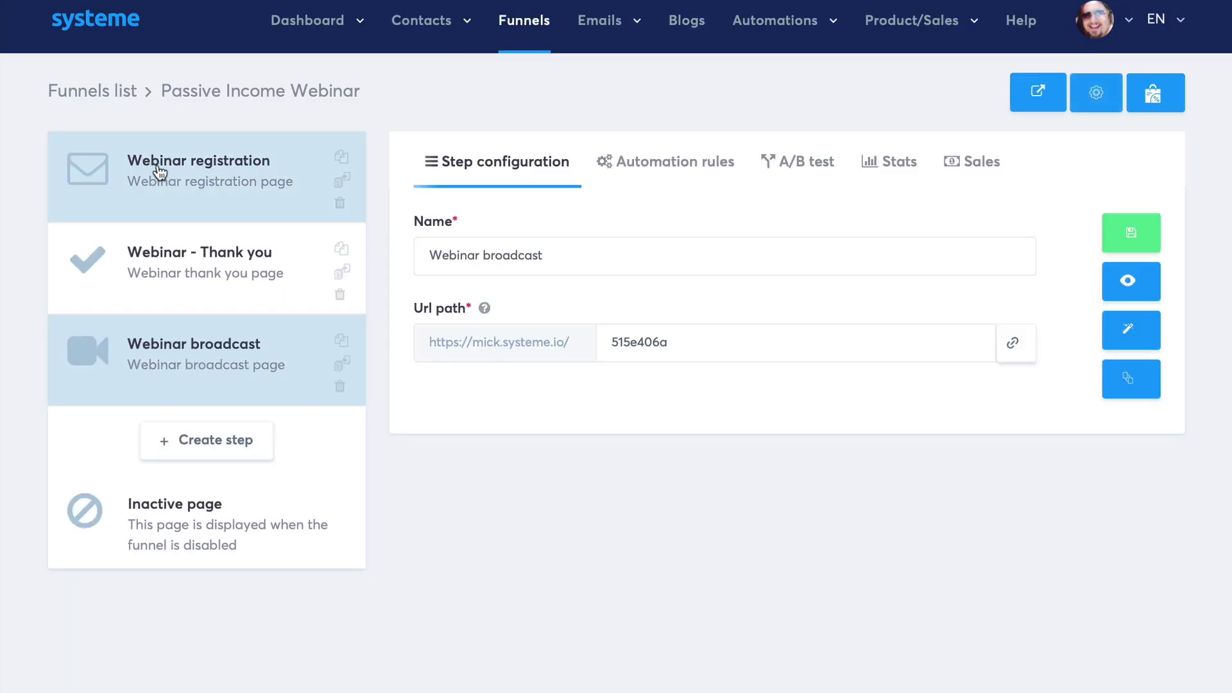
pyautogui.click(218, 177)
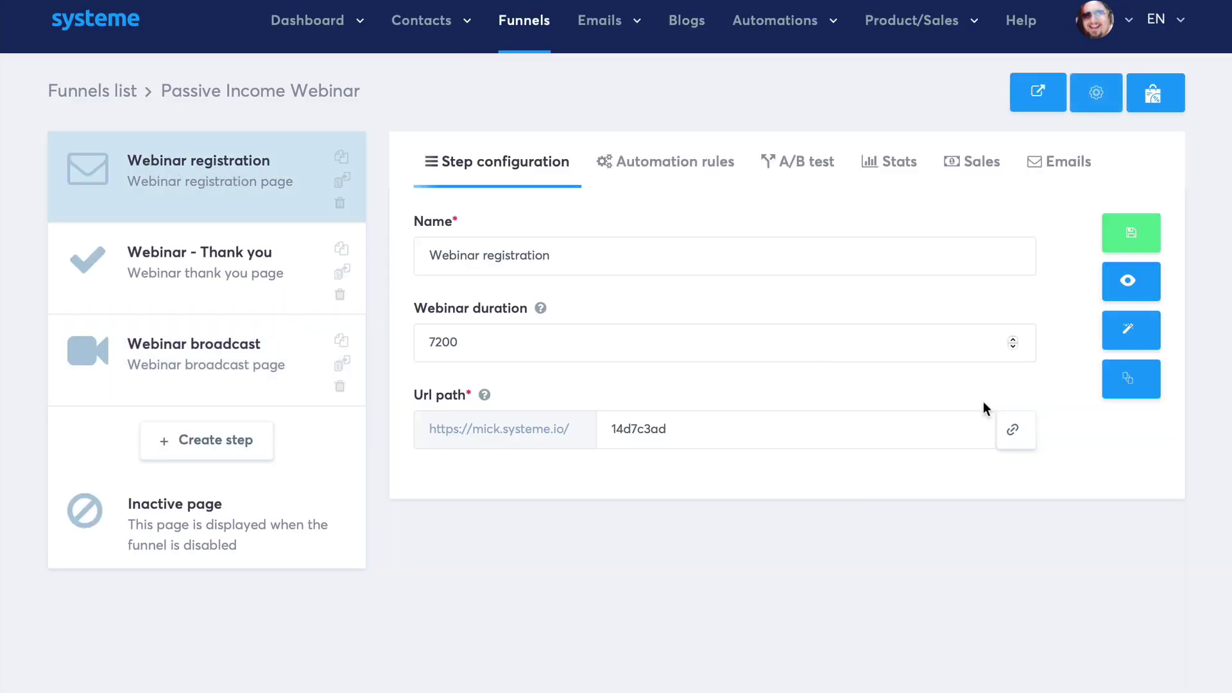
pyautogui.click(1022, 437)
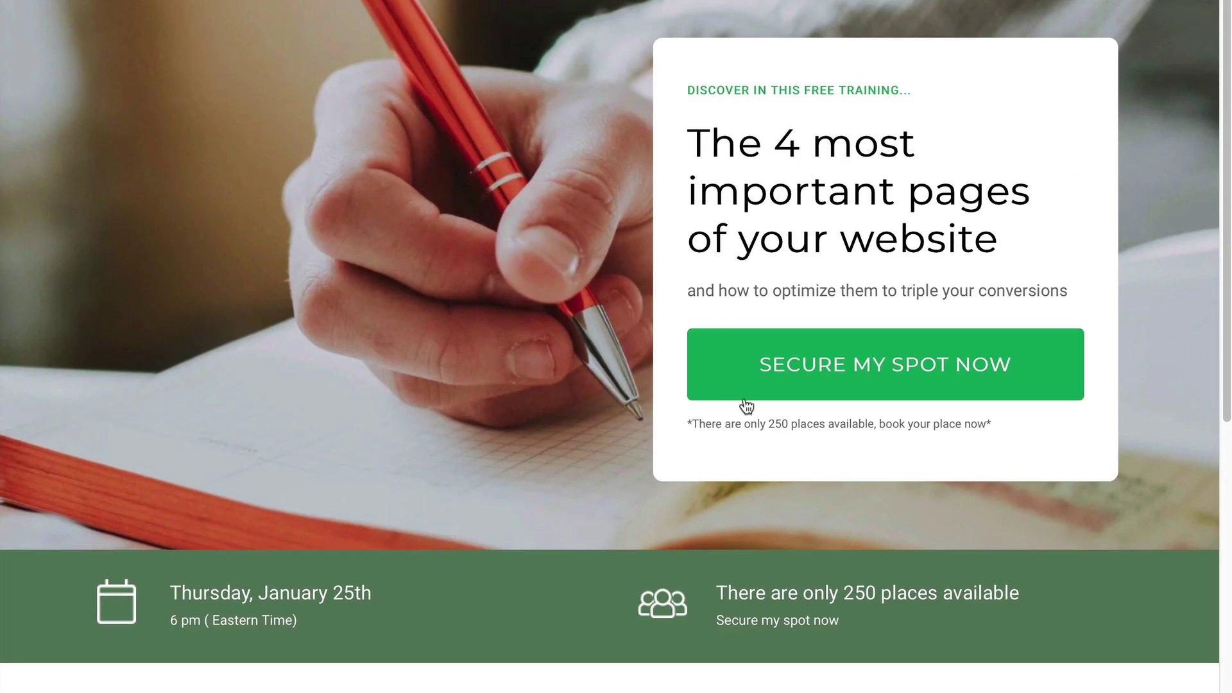
# Register for the webinar through "Secure my spot now", filling in the registrant's e-mail for the Wednesday, June 9, 2021 session at 13:00
pyautogui.click(826, 370)
pyautogui.click(681, 397)
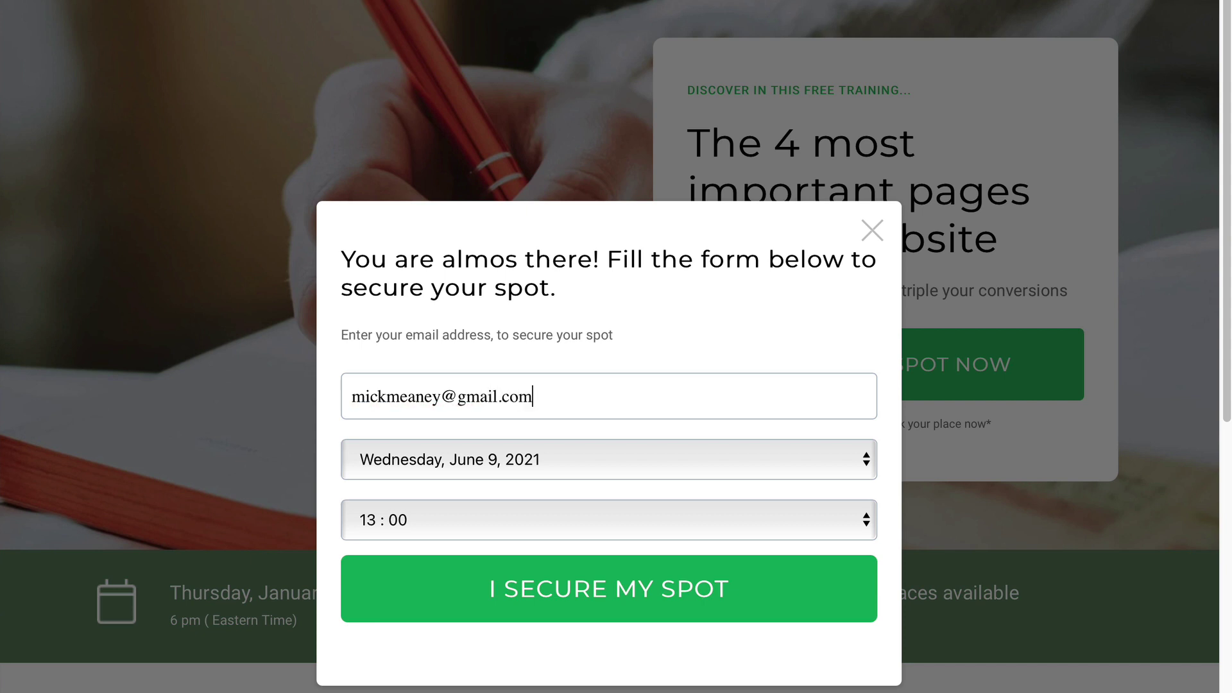
pyautogui.click(699, 587)
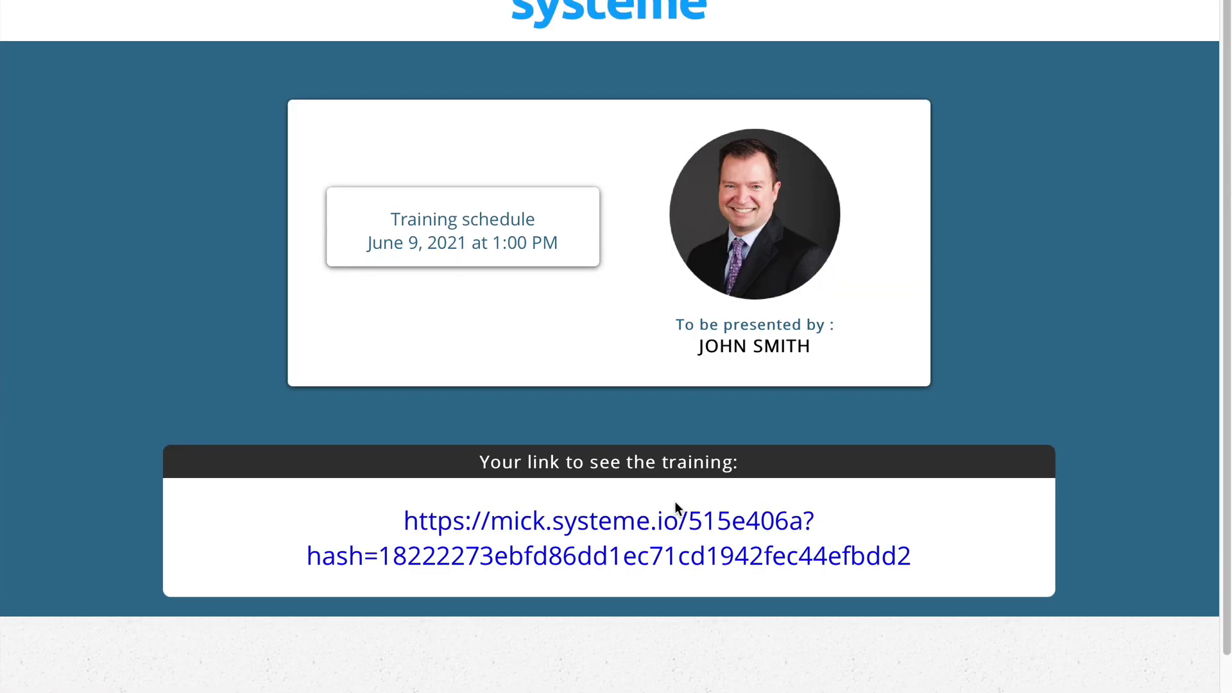
# Examine the live thank-you page's training schedule, presenter and content boxes, and open the training link
pyautogui.scroll(-1, 734, 420)
pyautogui.scroll(-1, 733, 420)
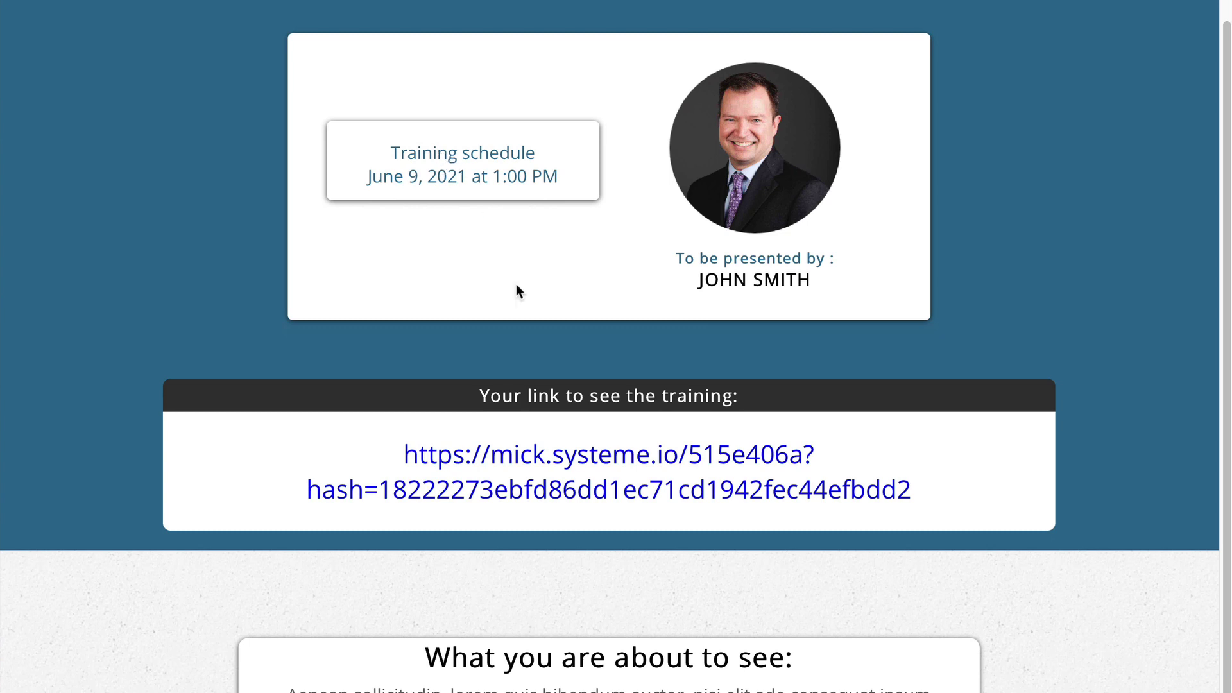
pyautogui.scroll(-3, 517, 285)
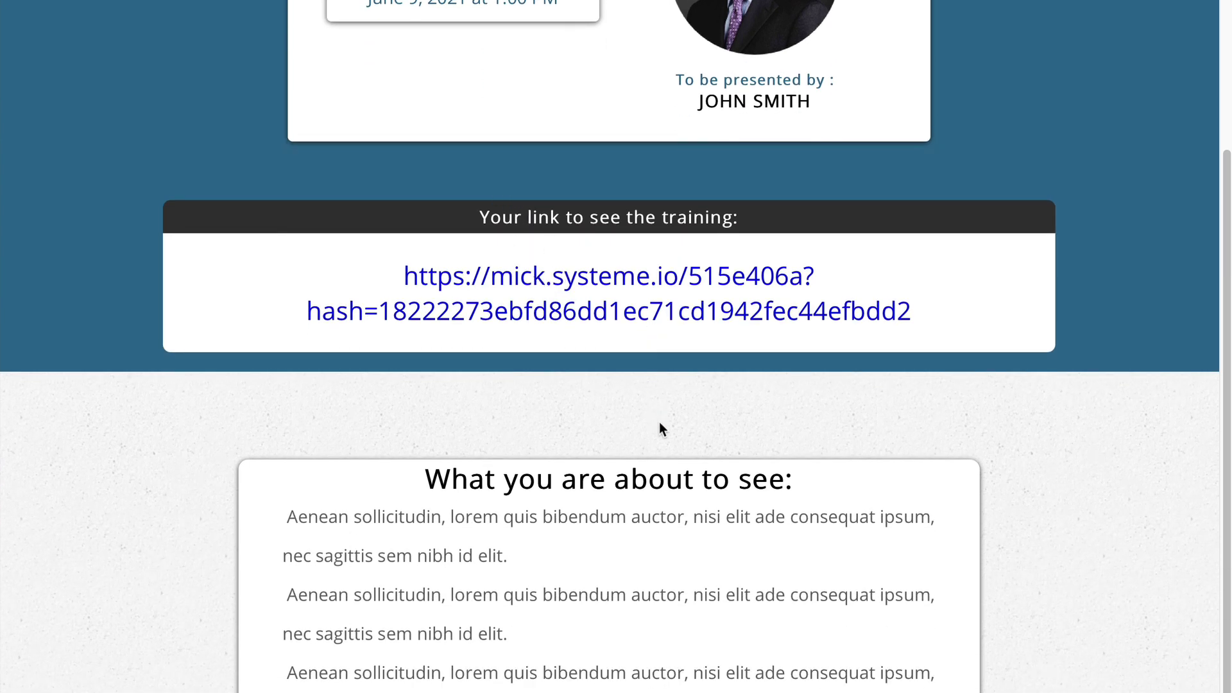
pyautogui.scroll(-1, 670, 440)
pyautogui.scroll(4, 679, 452)
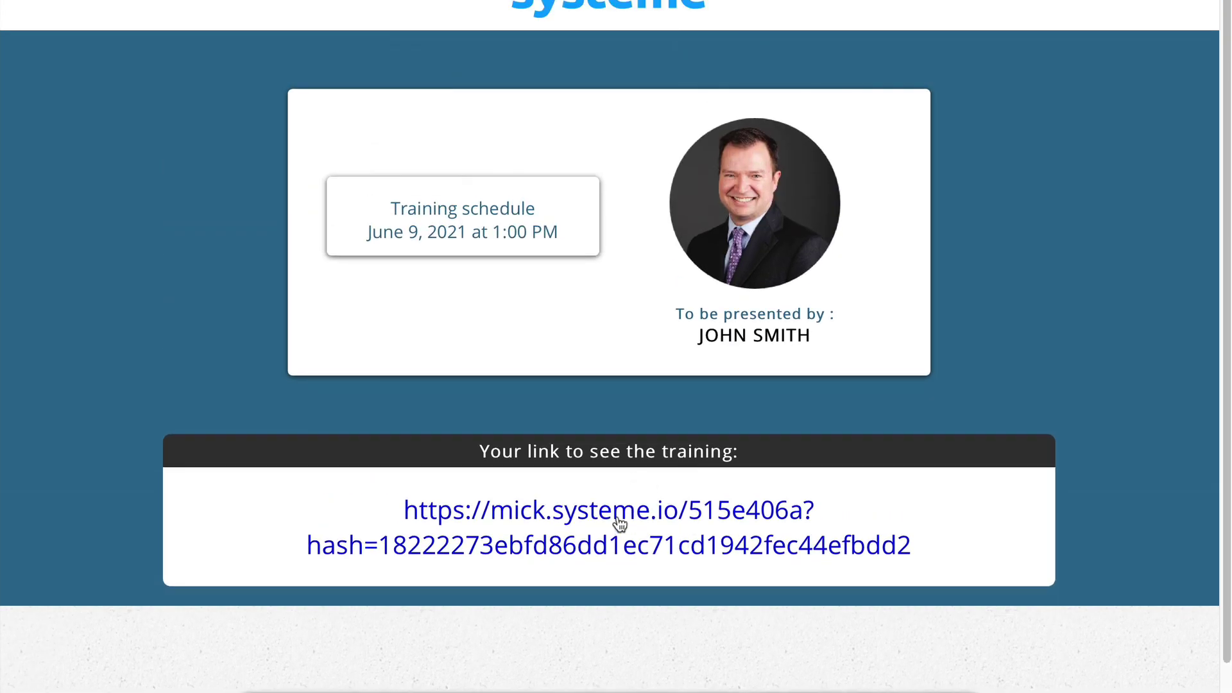
pyautogui.click(618, 519)
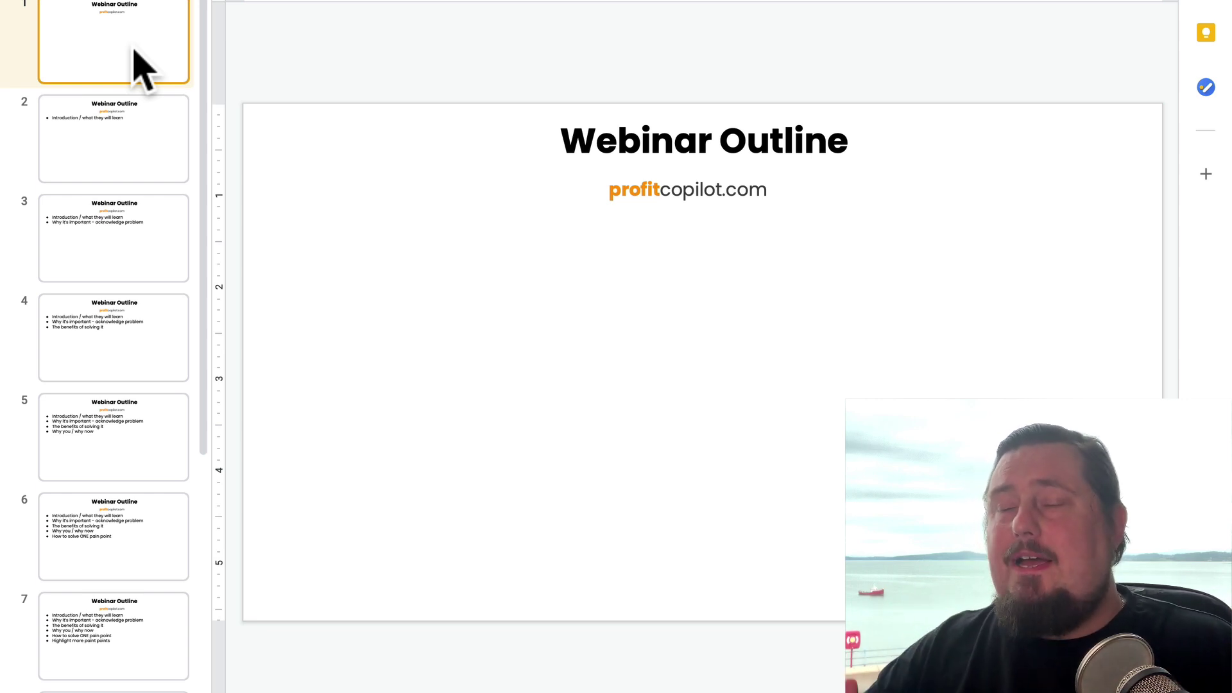
# Switch to the "Webinar Outline" presentation's second slide, covering the introduction and what attendees will learn
pyautogui.press('Down')
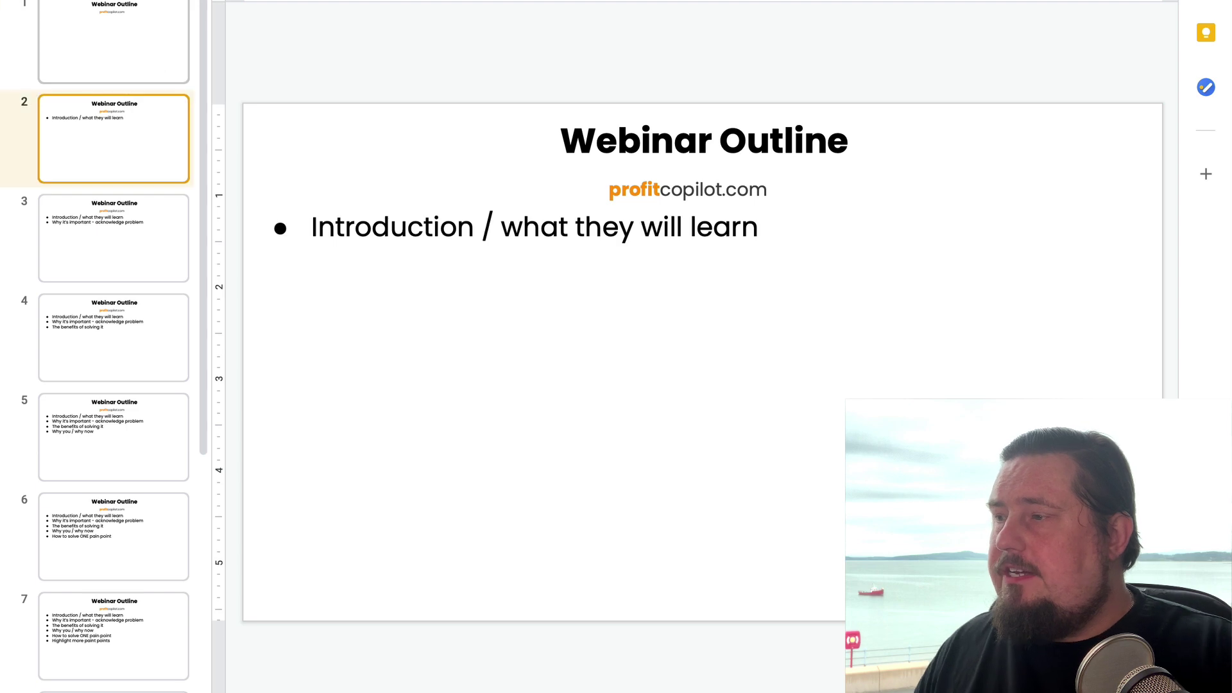